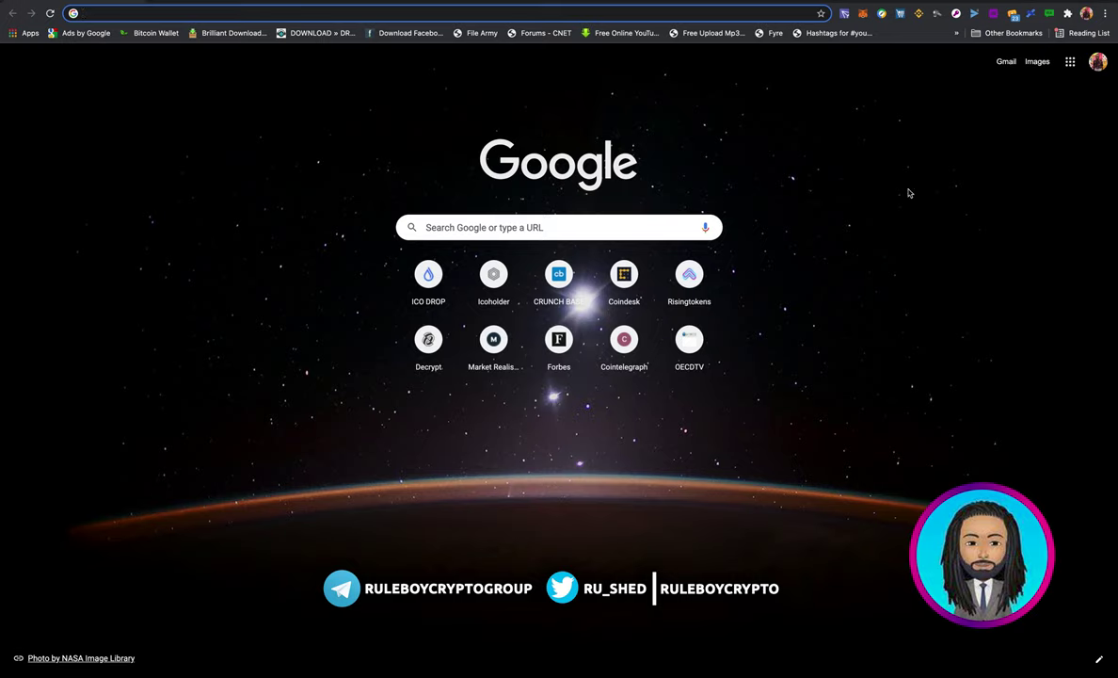
pyautogui.click(862, 13)
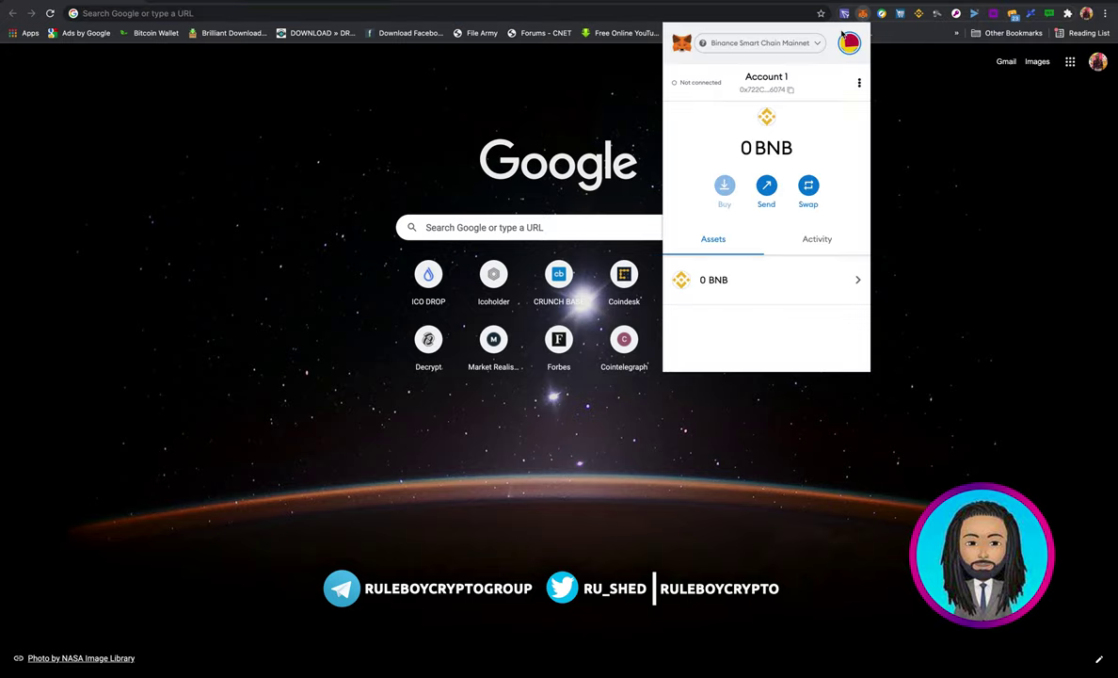
pyautogui.click(857, 84)
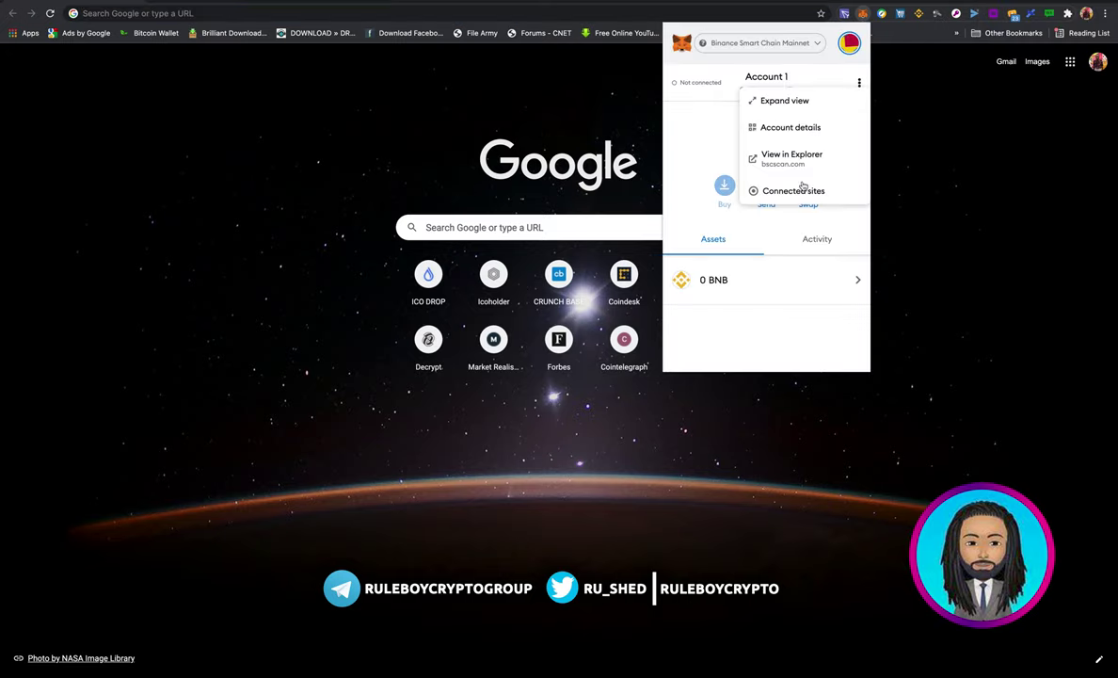
pyautogui.click(899, 151)
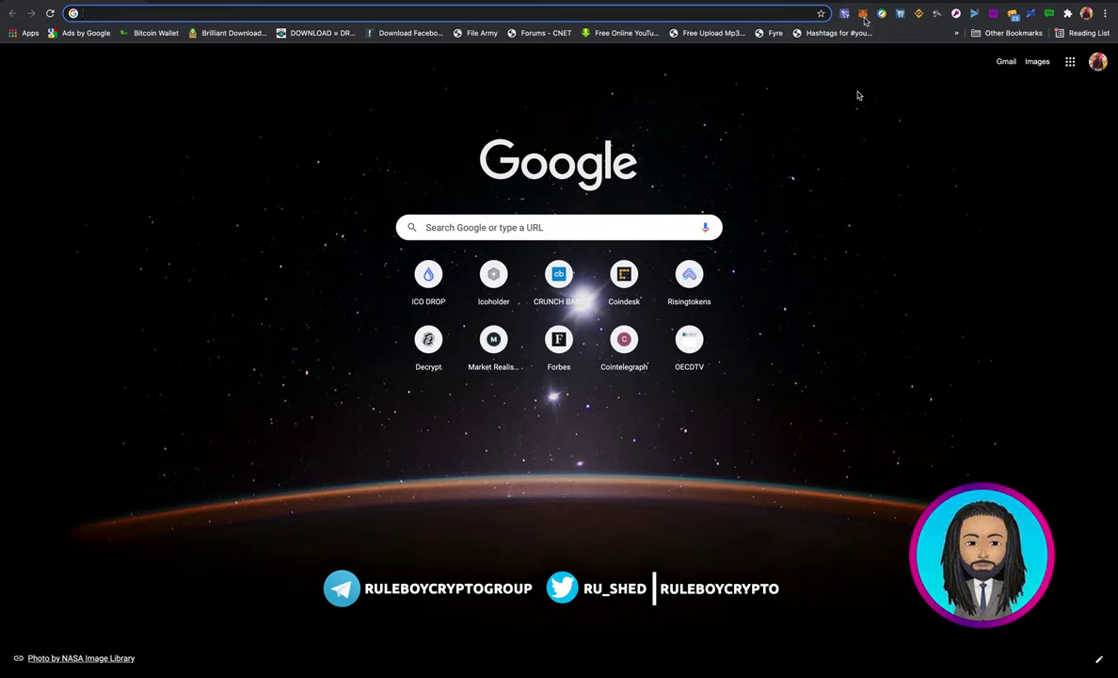
# Switch the MetaMask wallet to Ethereum Mainnet, expand it to a full page and open the MOAR token
pyautogui.hotkey('alt', 'shift', 'm')
pyautogui.click(767, 43)
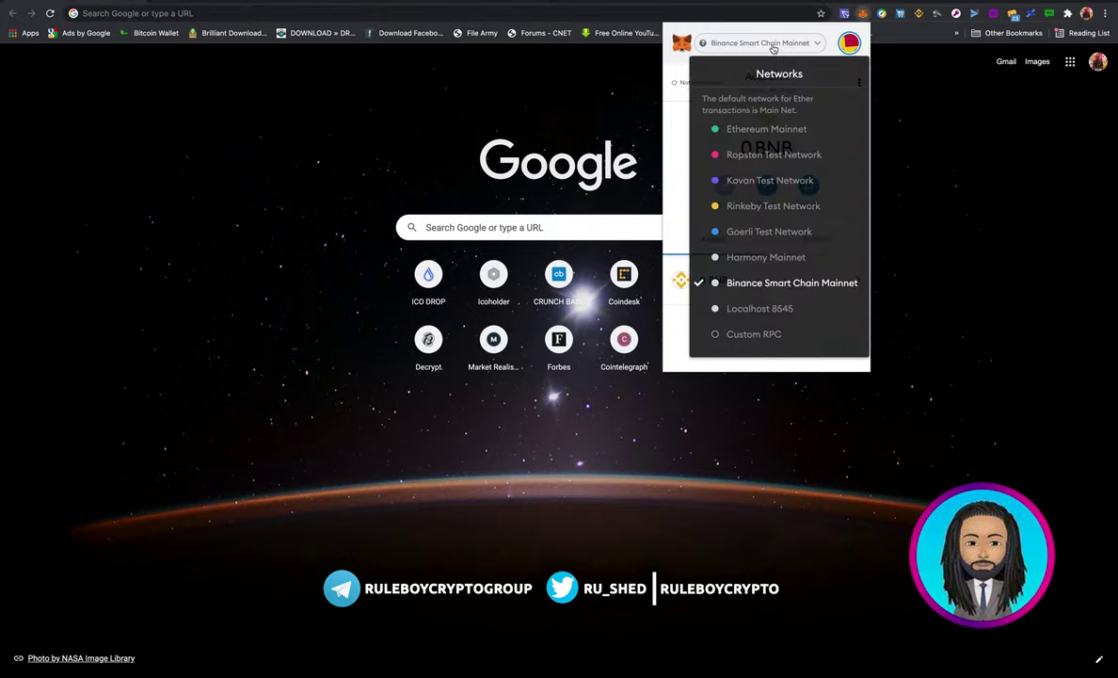
pyautogui.click(766, 129)
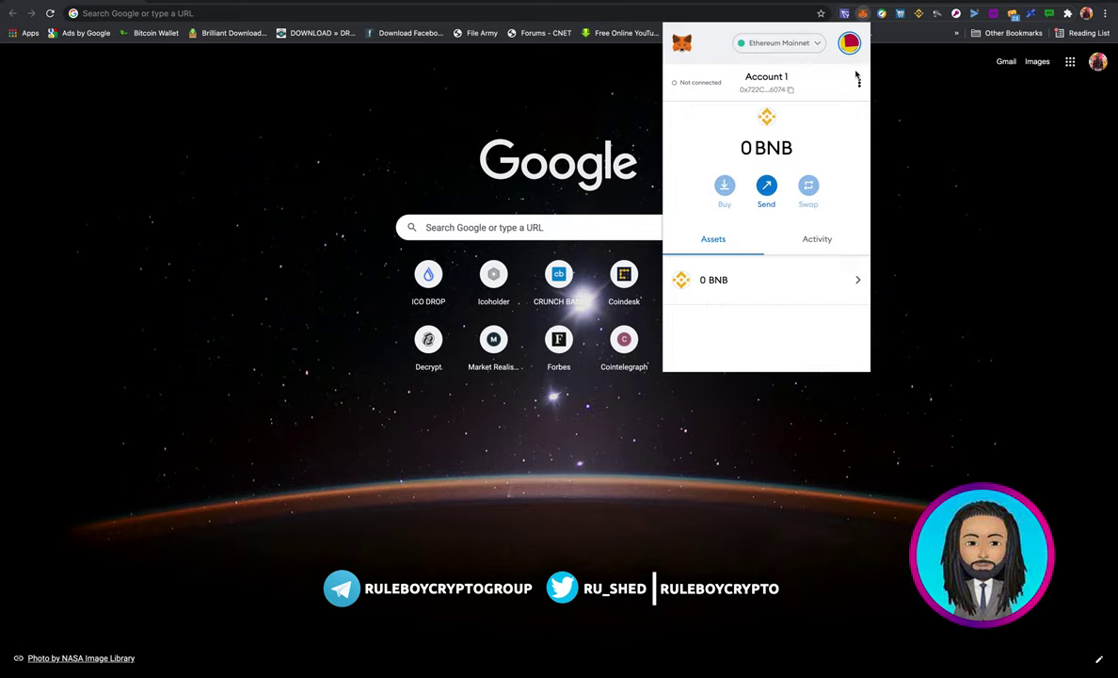
pyautogui.click(859, 83)
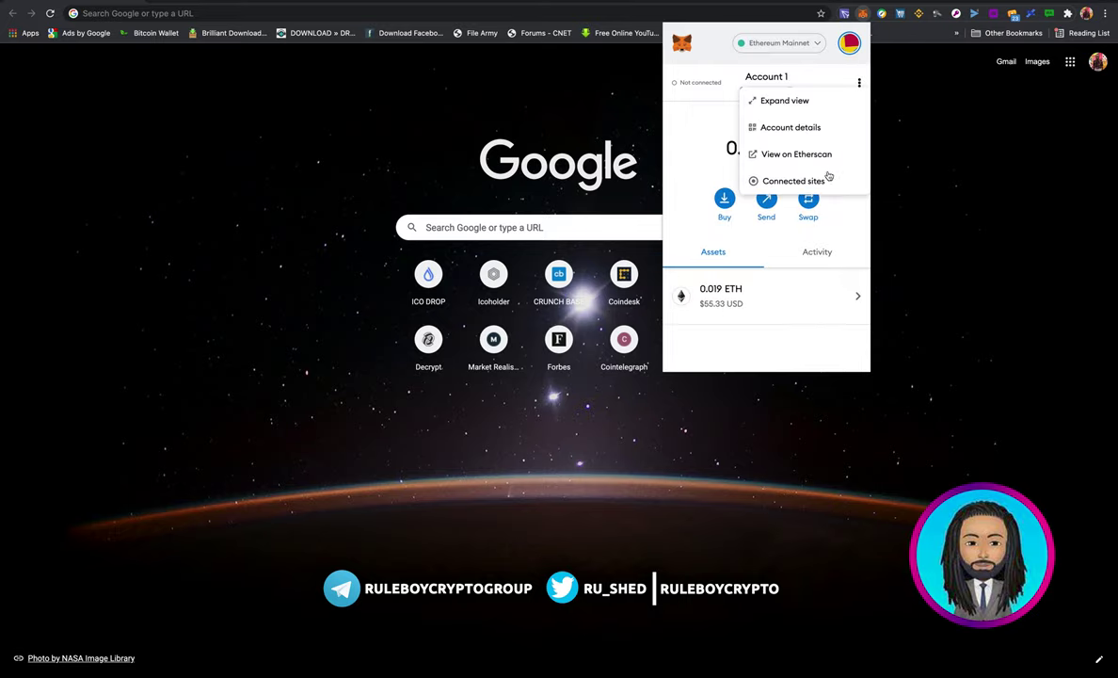
pyautogui.click(810, 101)
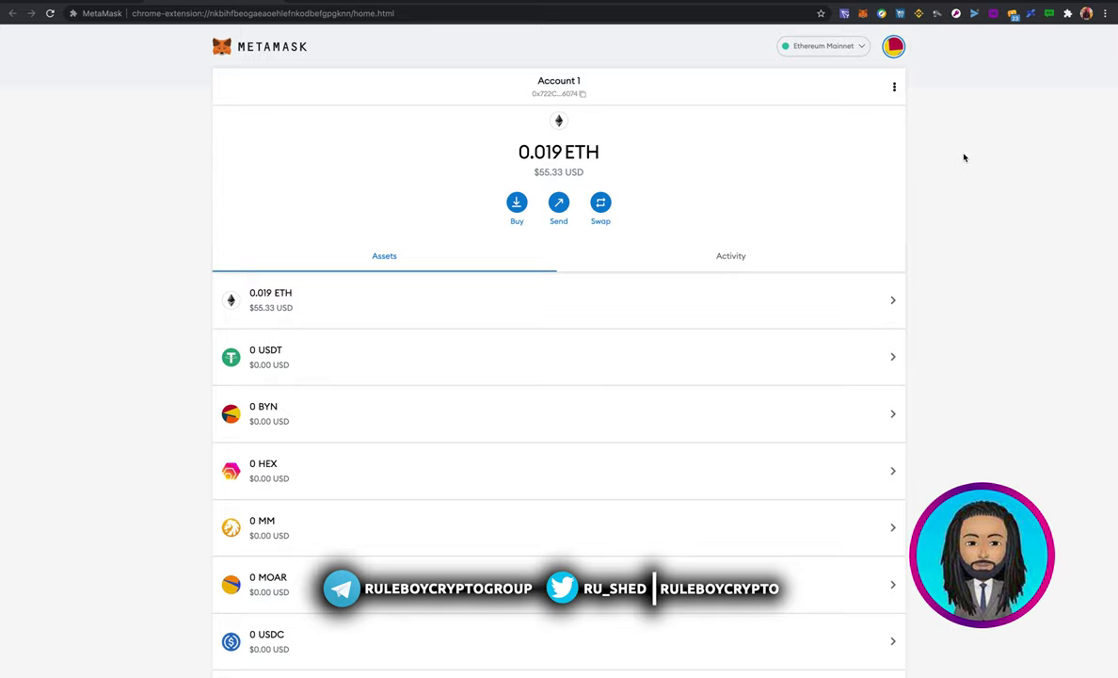
pyautogui.click(507, 605)
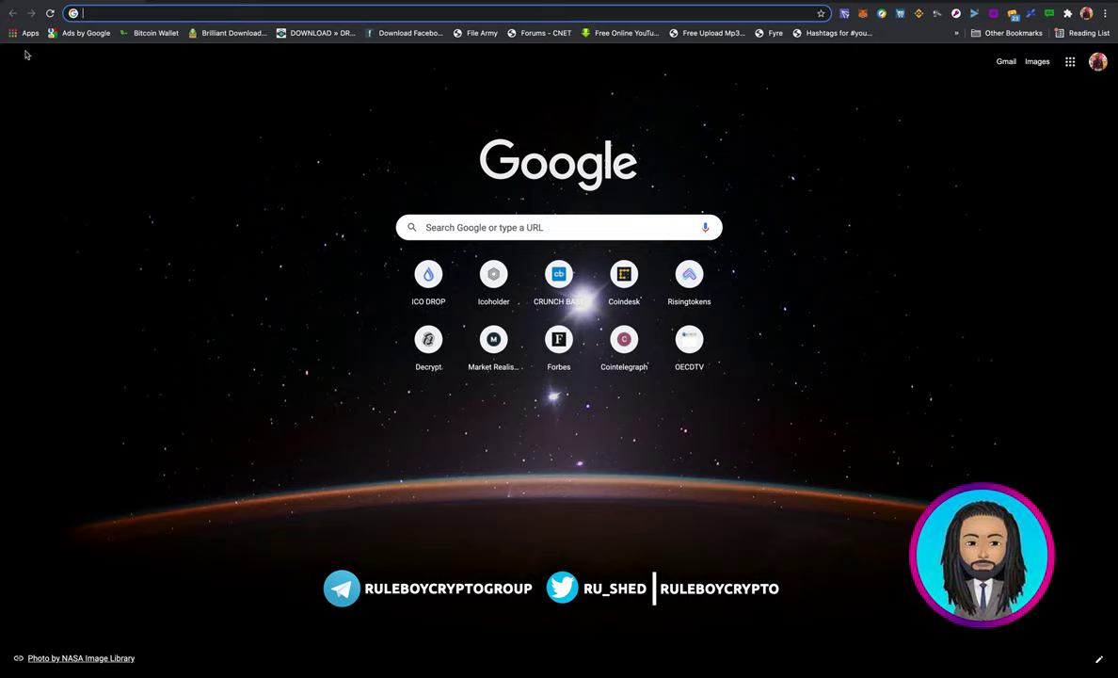
# Search the Chrome Web Store for "metamask" and open the MetaMask extension's page
pyautogui.click(26, 33)
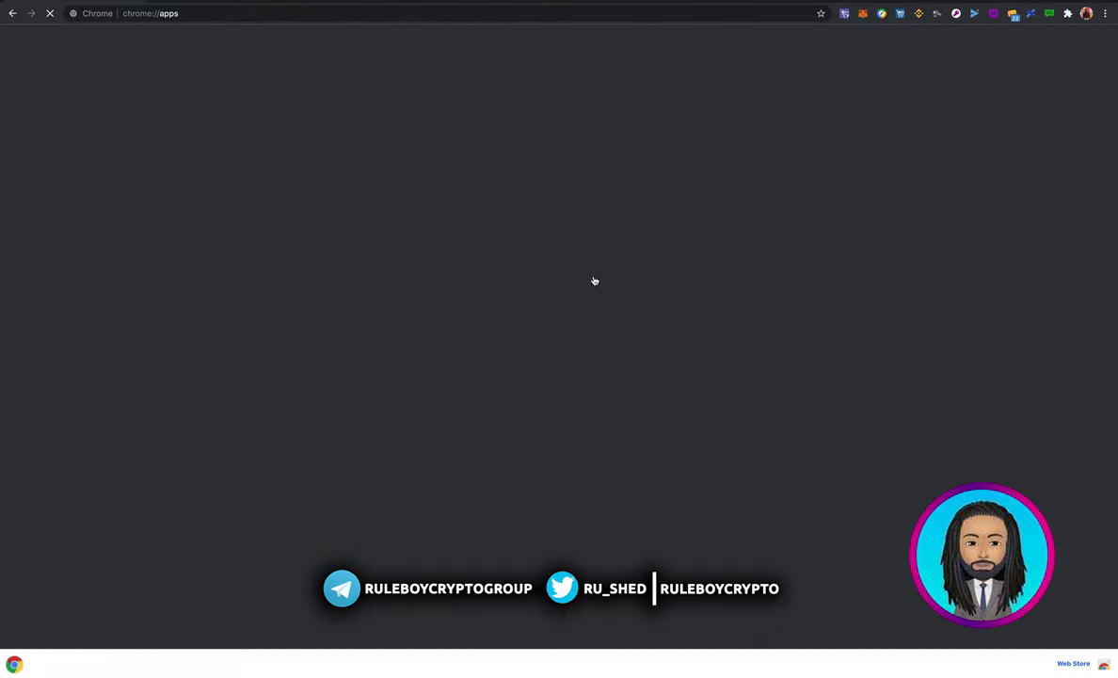
pyautogui.click(292, 237)
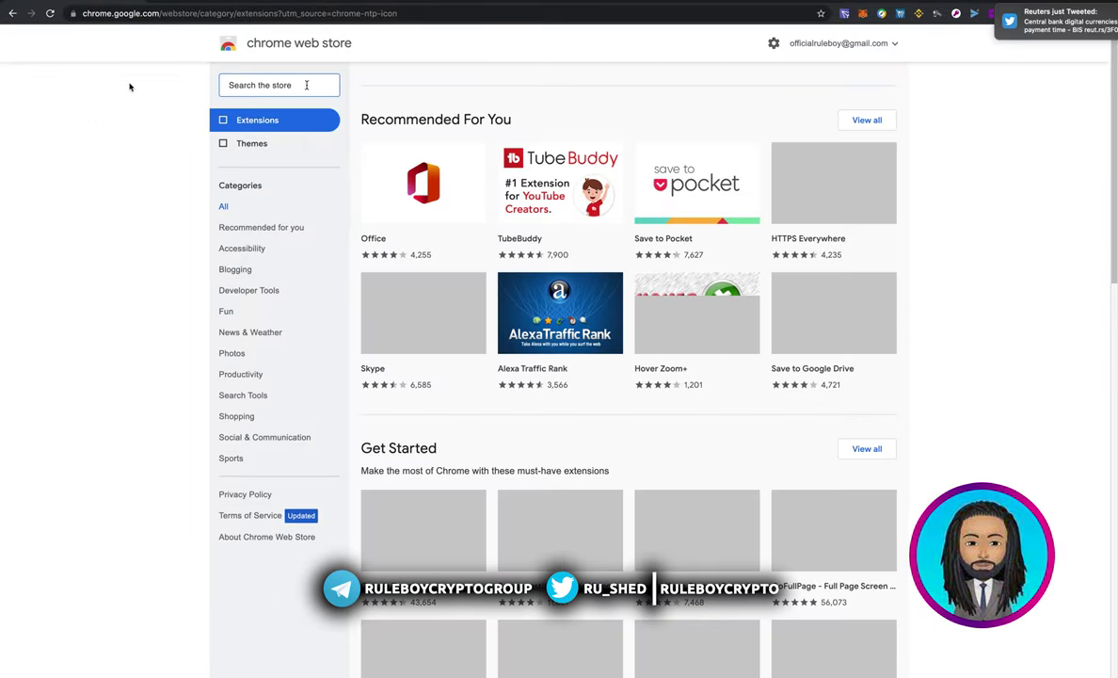
pyautogui.write('metamask')
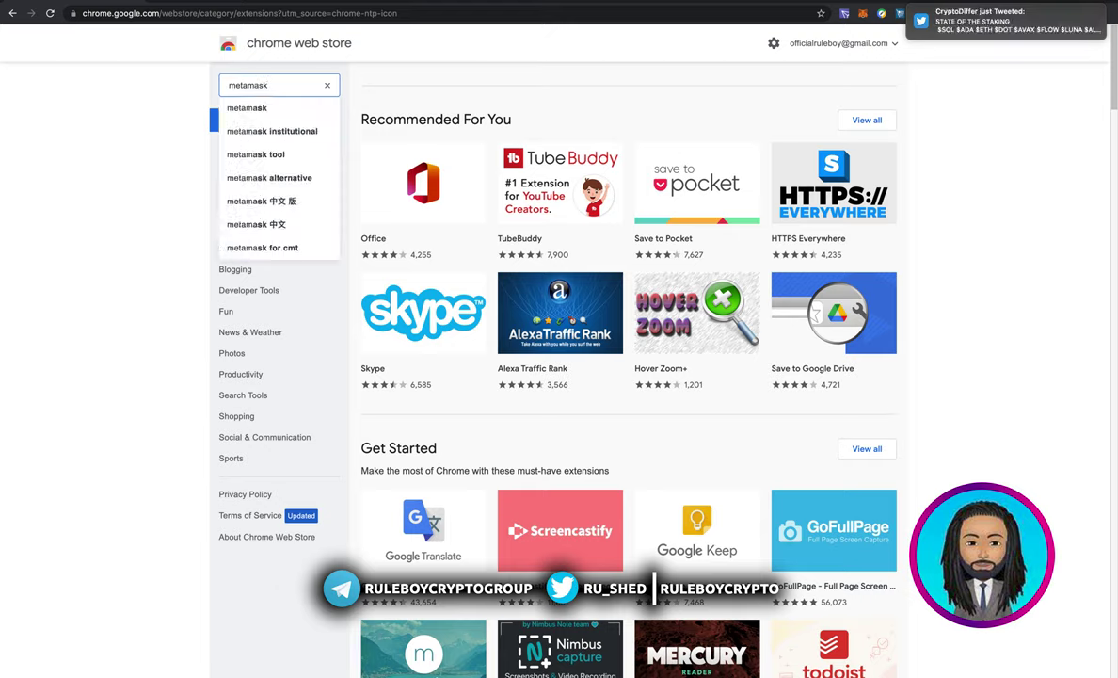
pyautogui.press('Return')
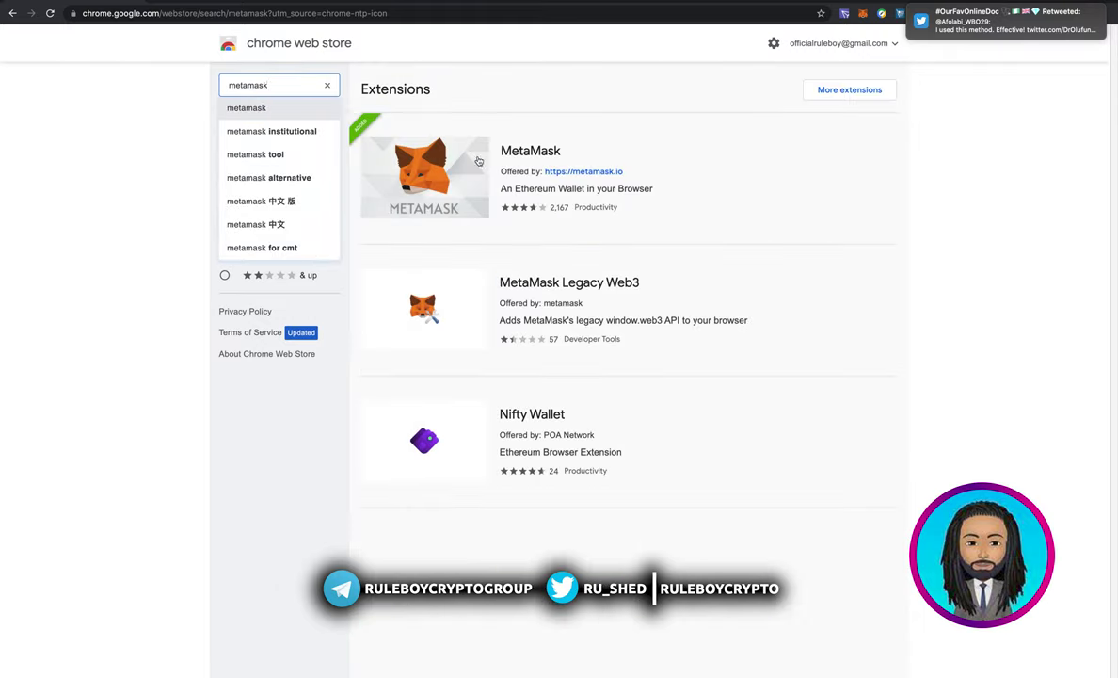
pyautogui.click(609, 146)
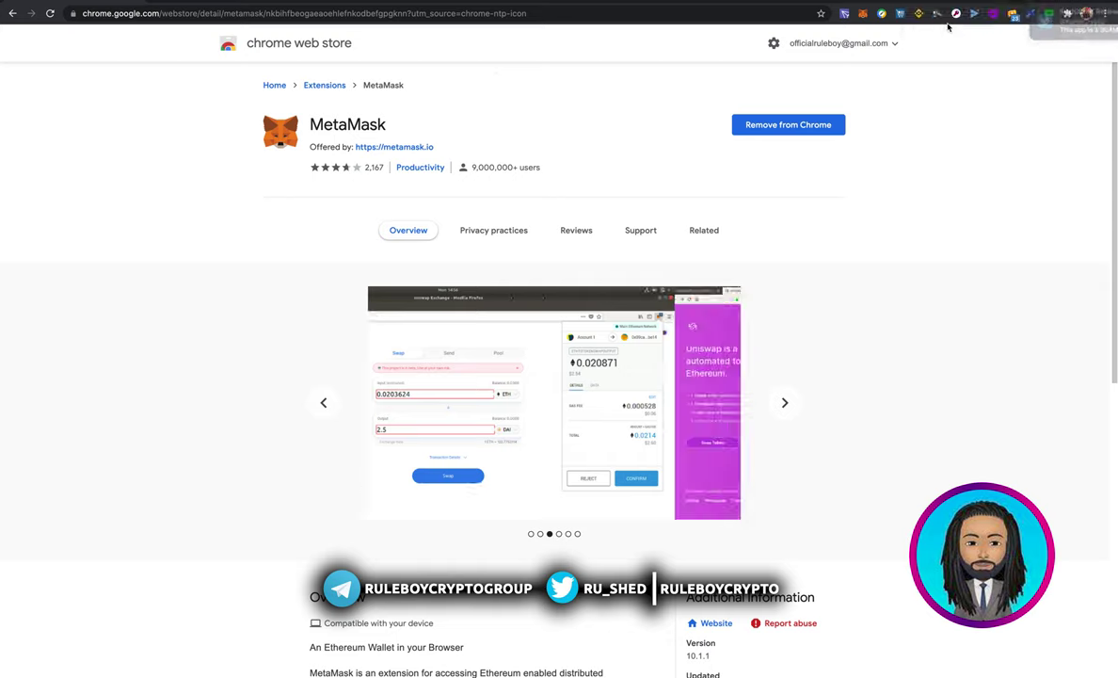
# Unpin and re-pin the MetaMask extension, and move its icon back beside the TronLink icon
pyautogui.click(1068, 13)
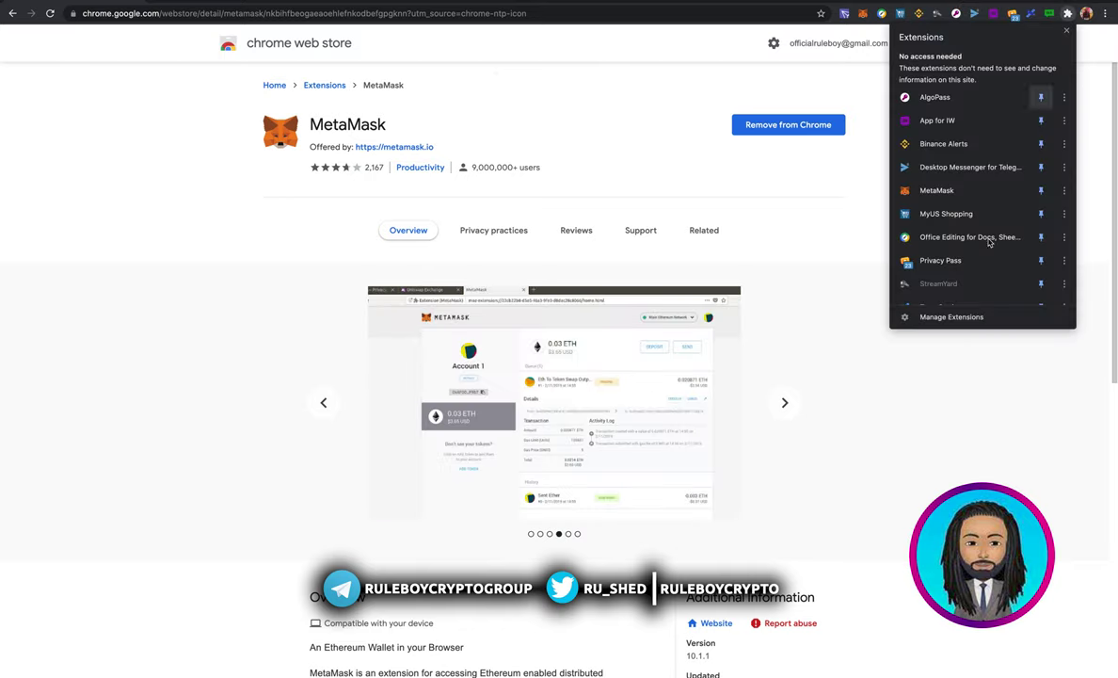
pyautogui.scroll(-2, 989, 235)
pyautogui.scroll(1, 989, 240)
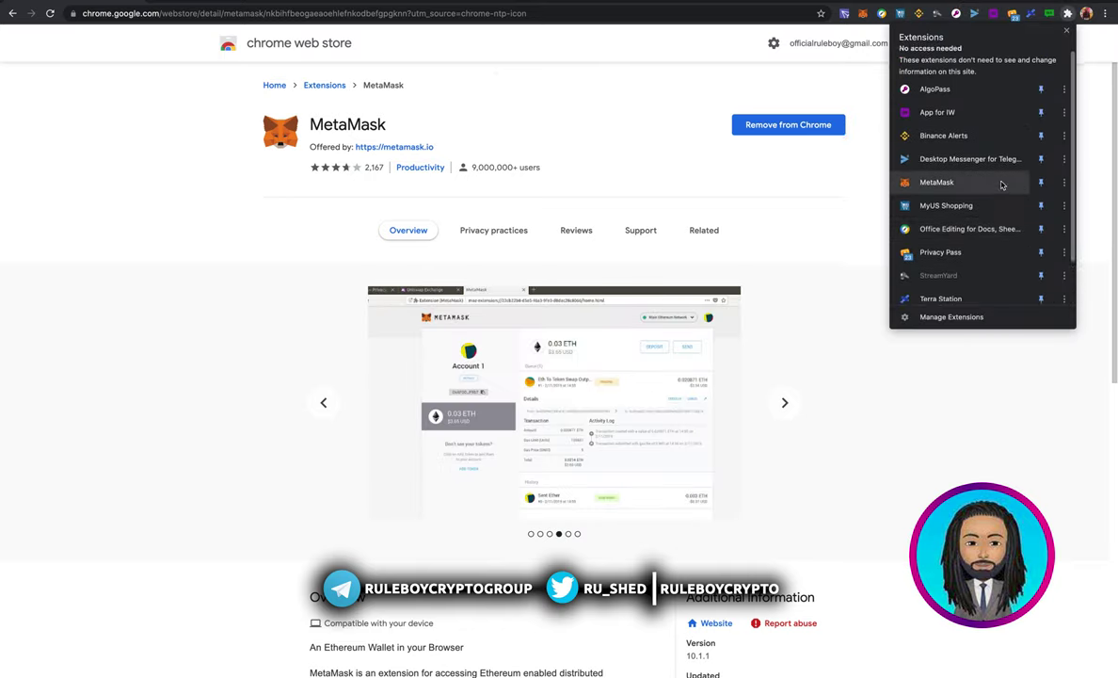
pyautogui.scroll(-1, 998, 178)
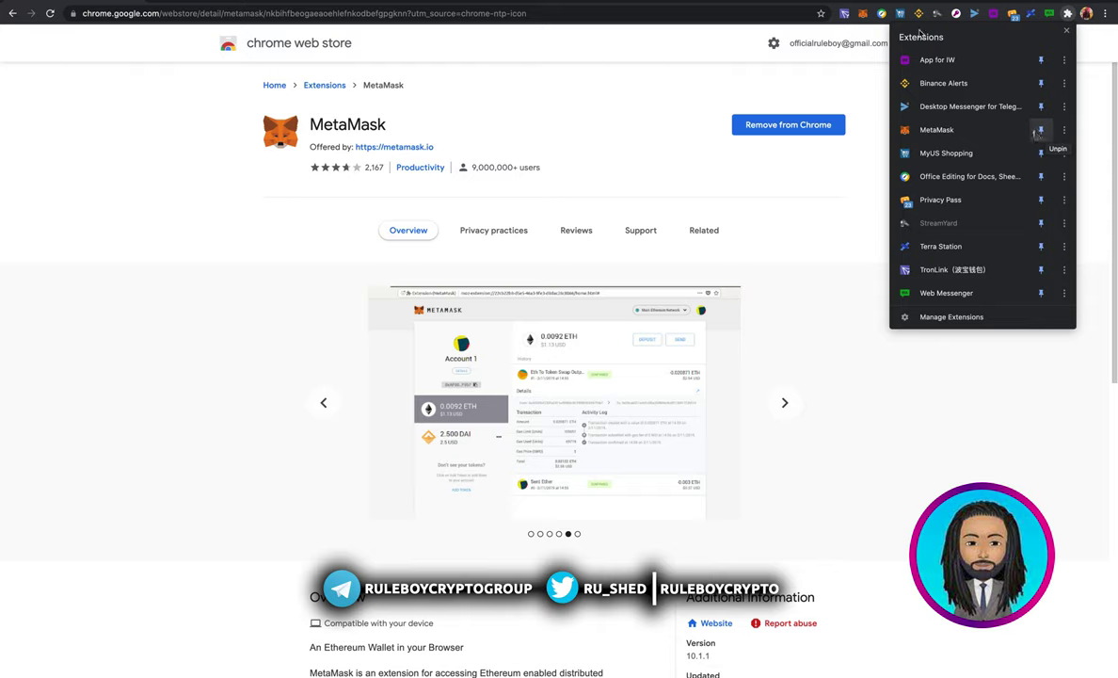
pyautogui.scroll(1, 960, 125)
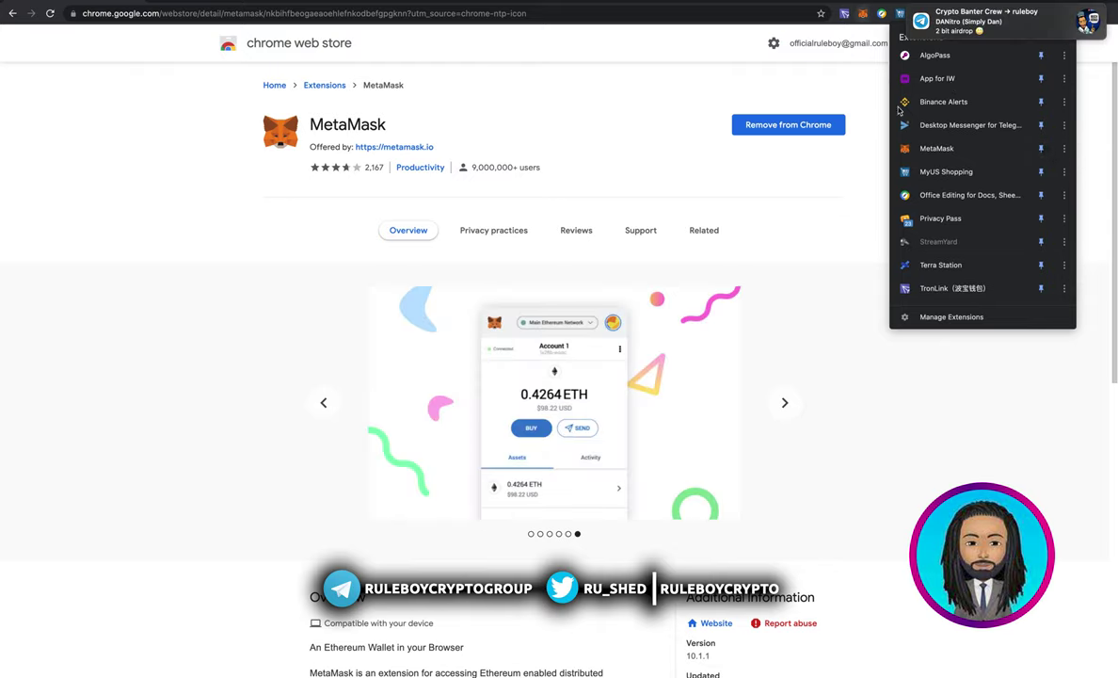
pyautogui.click(1041, 149)
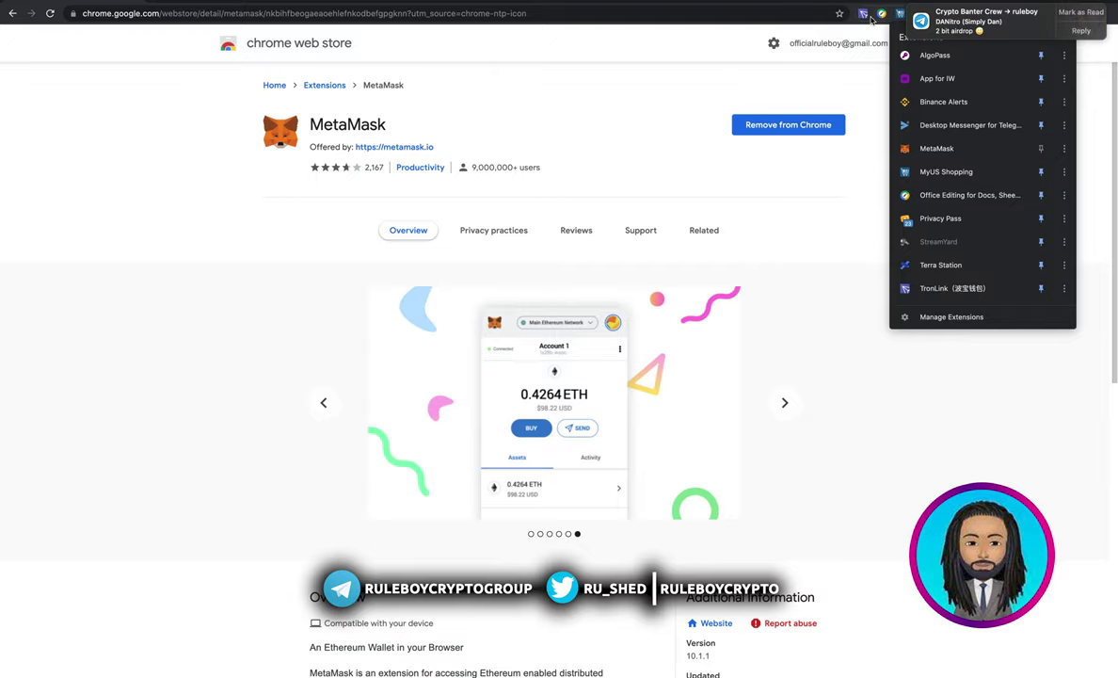
pyautogui.click(1041, 149)
pyautogui.click(846, 100)
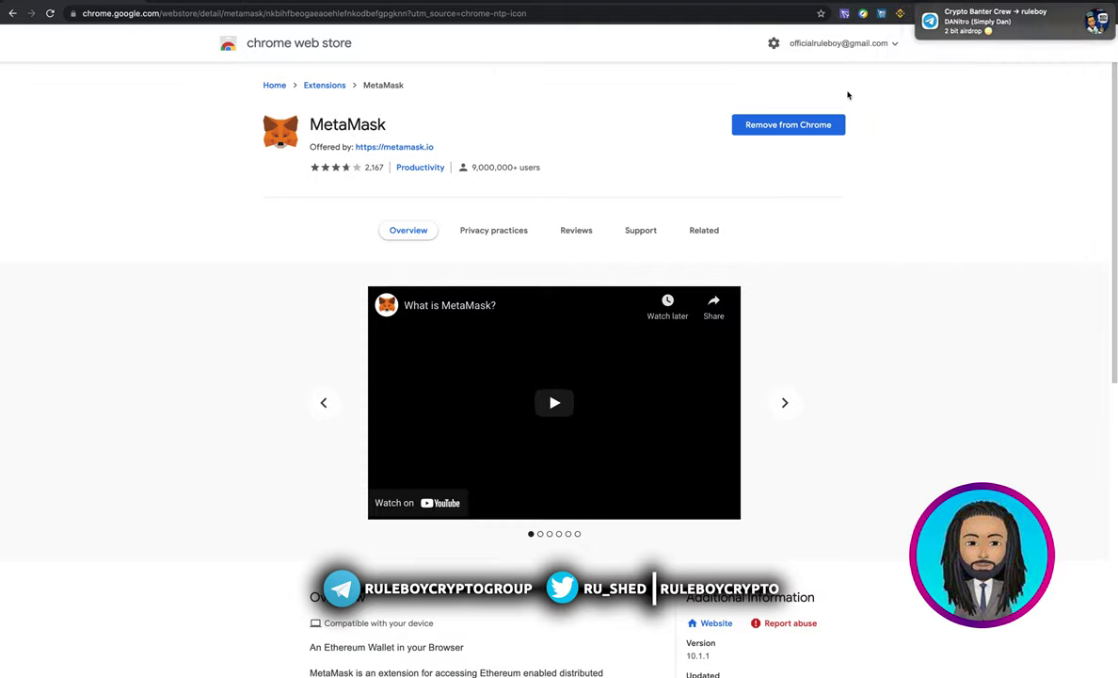
pyautogui.moveTo(1054, 23); pyautogui.dragTo(859, 19)
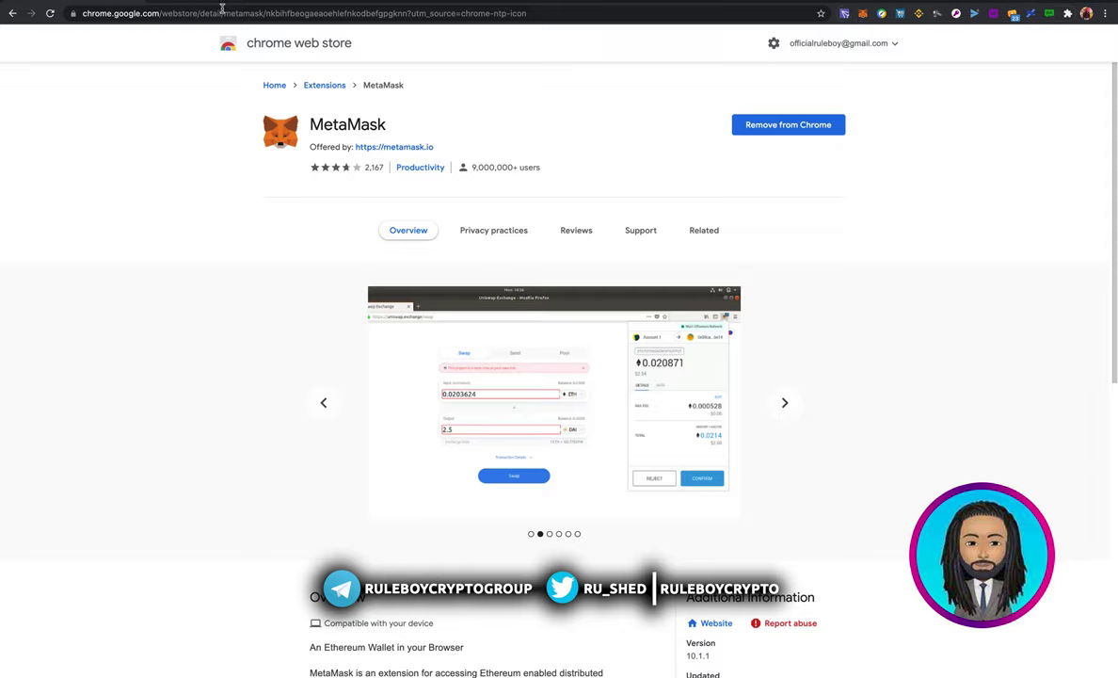
# Open the CoinGecko website in a new browser tab
pyautogui.hotkey('ctrl', 'Tab')
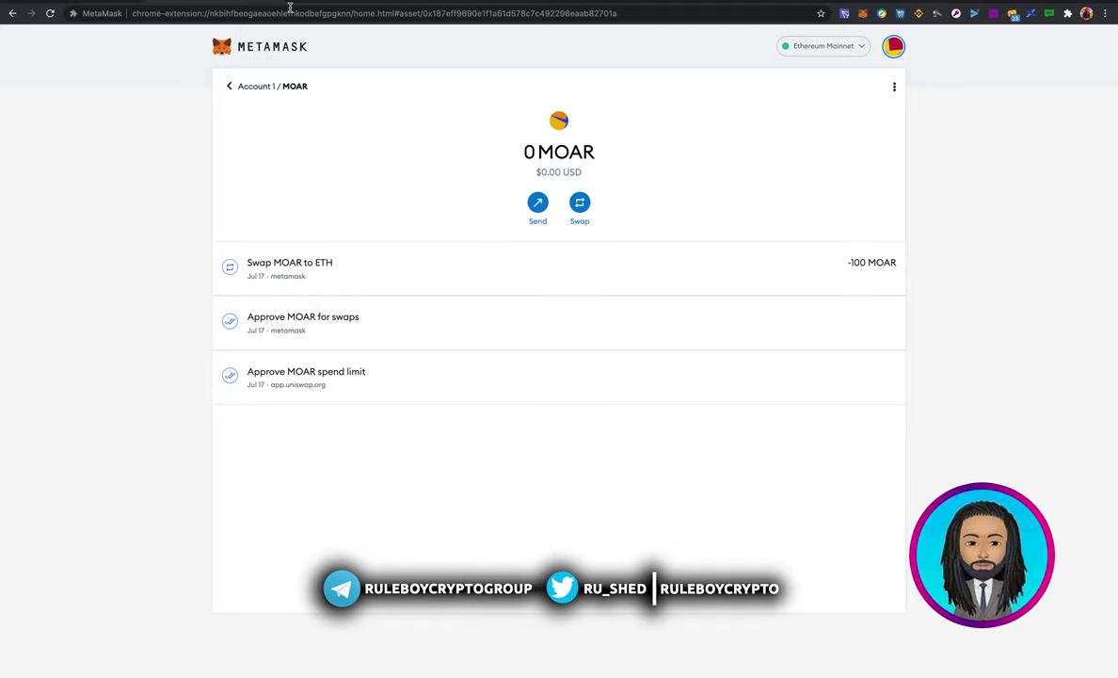
pyautogui.hotkey('ctrl', 't')
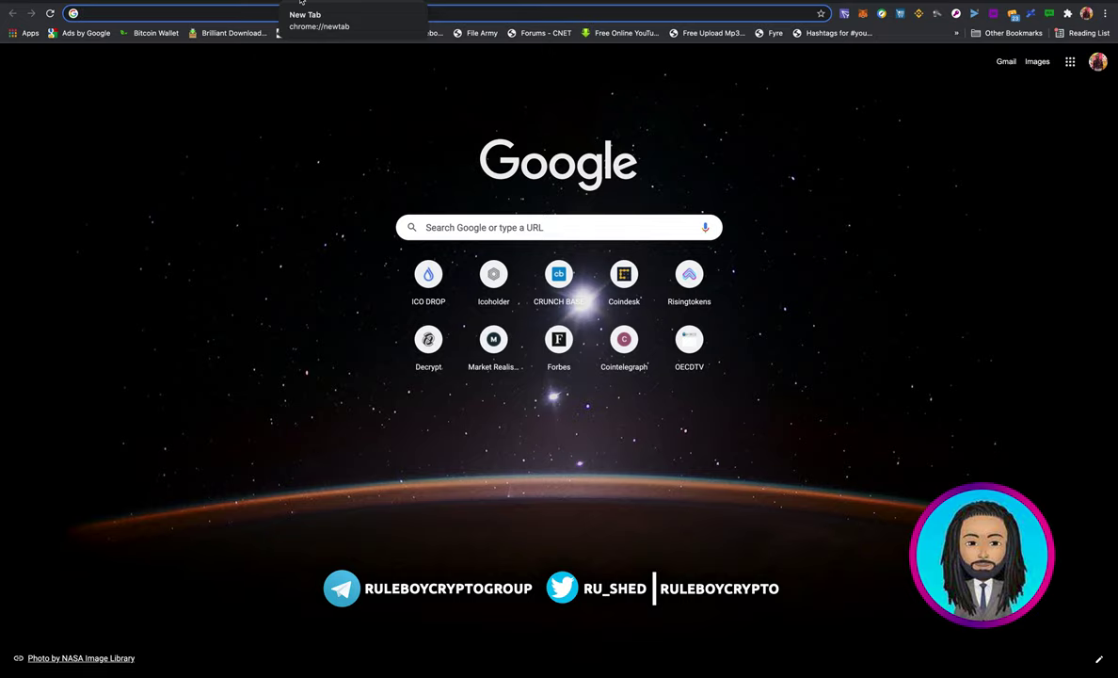
pyautogui.write('coi')
pyautogui.write('ngecko.com/en/portfolio')
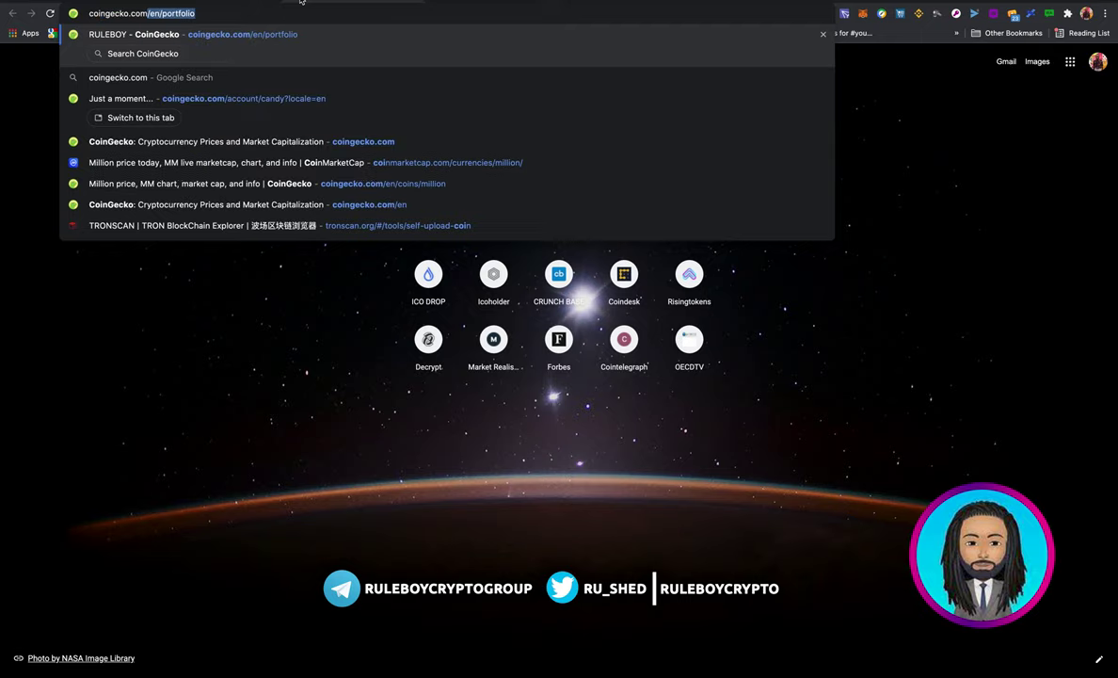
pyautogui.press('Return')
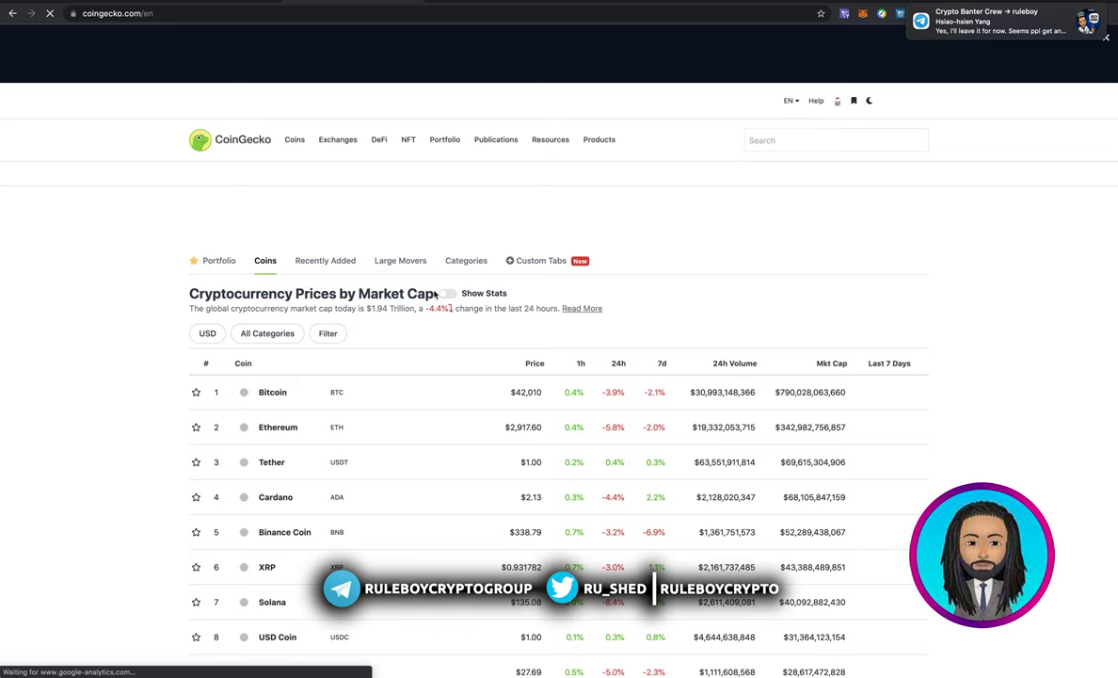
# Search CoinGecko for "bill" and open the Bill Token (BILL) page
pyautogui.click(435, 293)
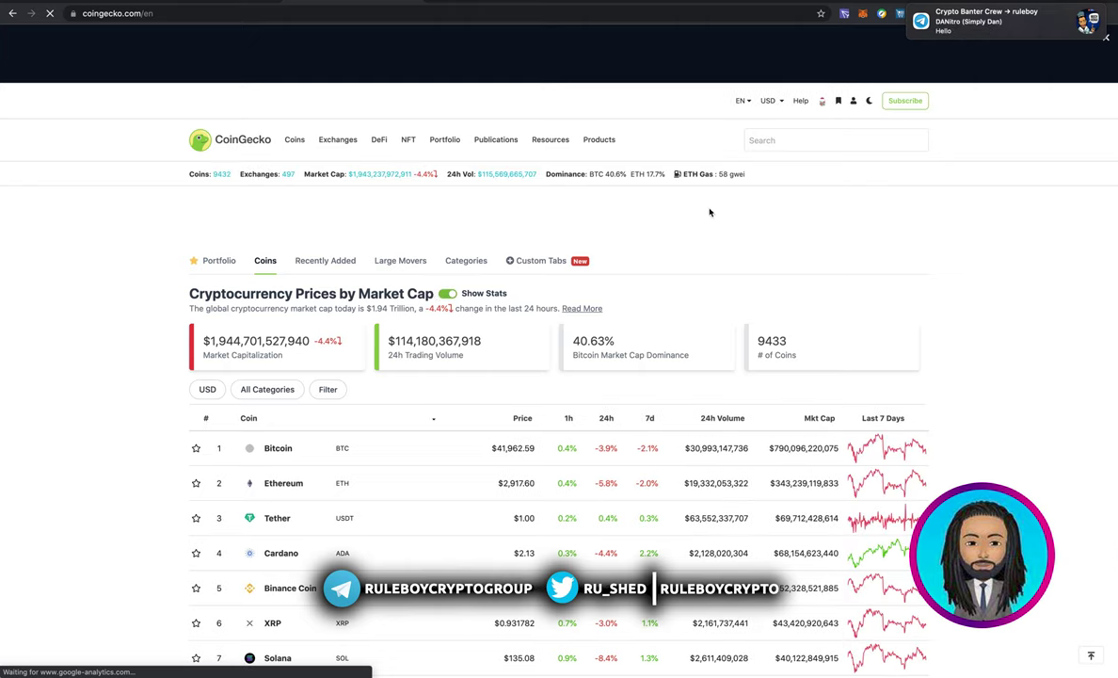
pyautogui.click(779, 140)
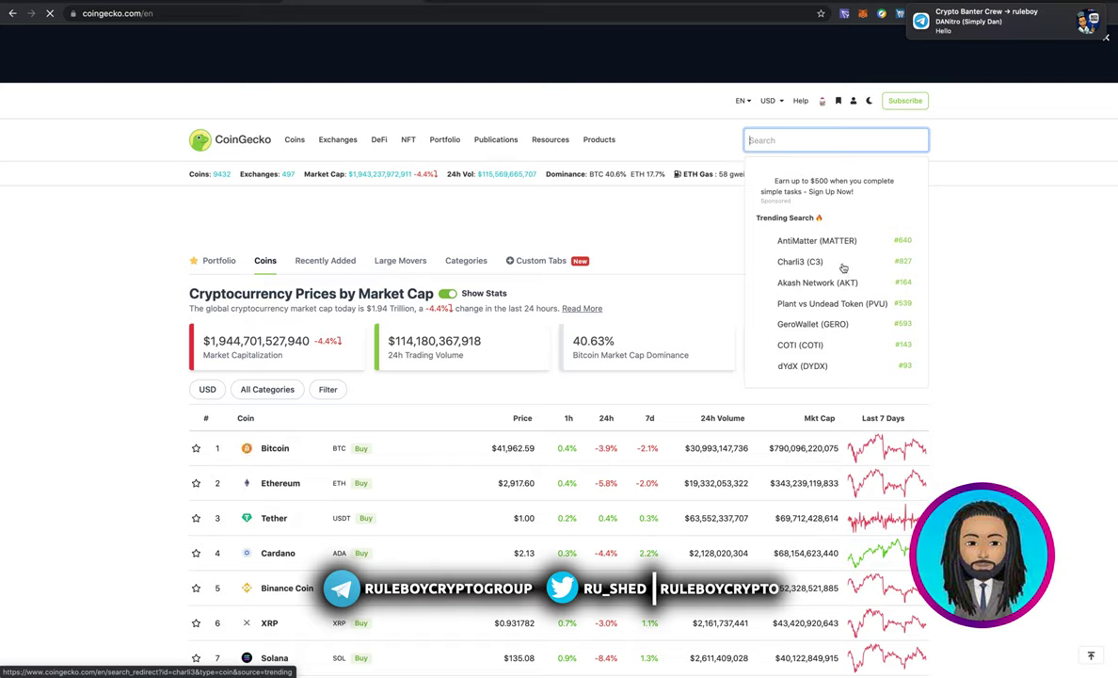
pyautogui.write('bill')
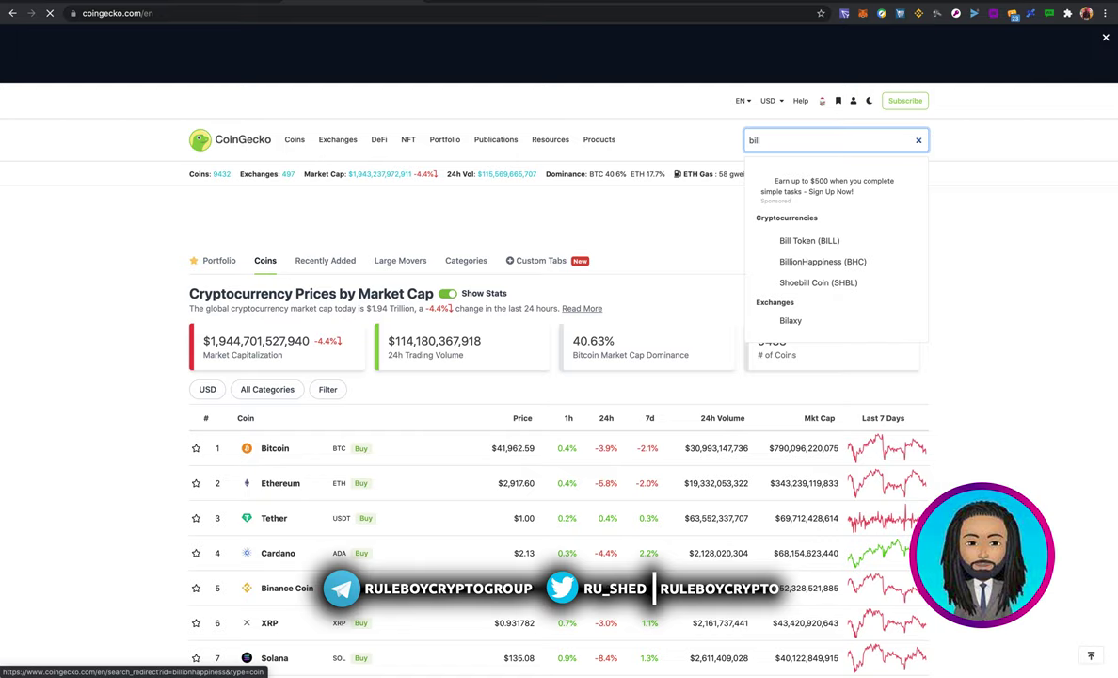
pyautogui.click(826, 242)
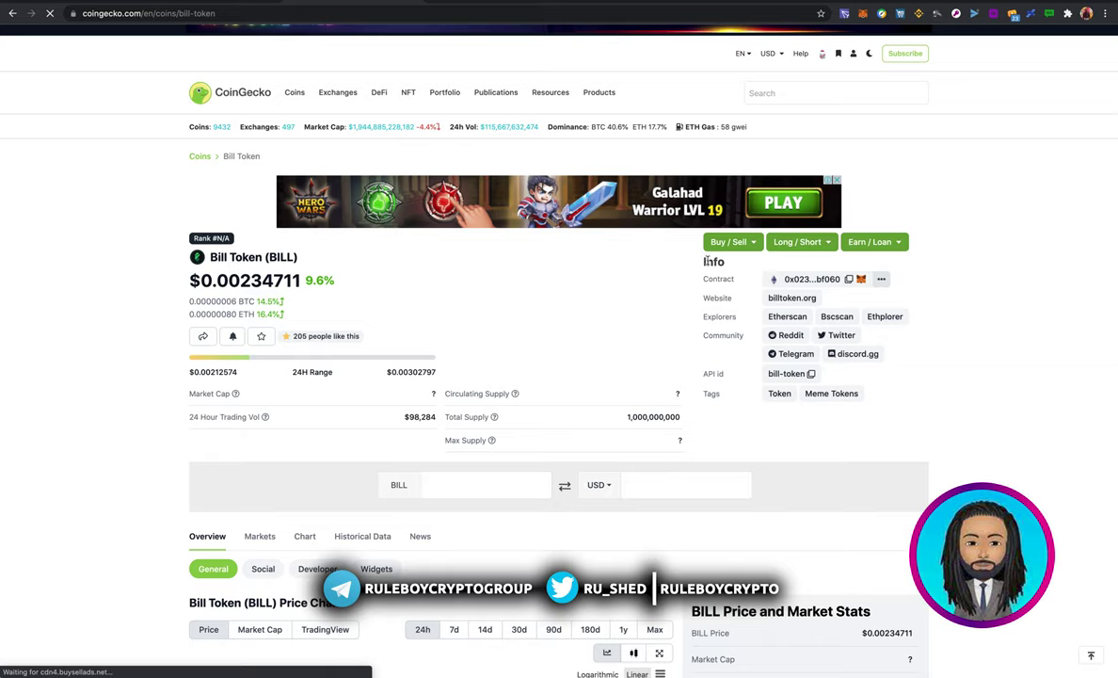
# Add the BILL token to MetaMask from its CoinGecko contract info and approve the suggested token
pyautogui.click(861, 280)
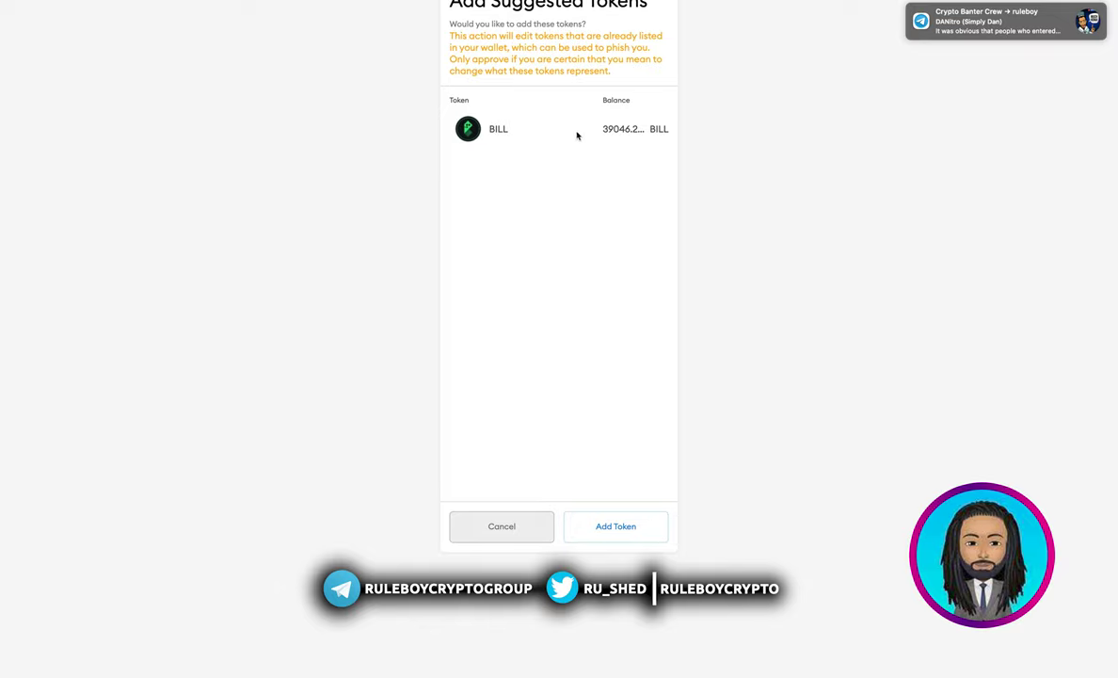
pyautogui.click(618, 530)
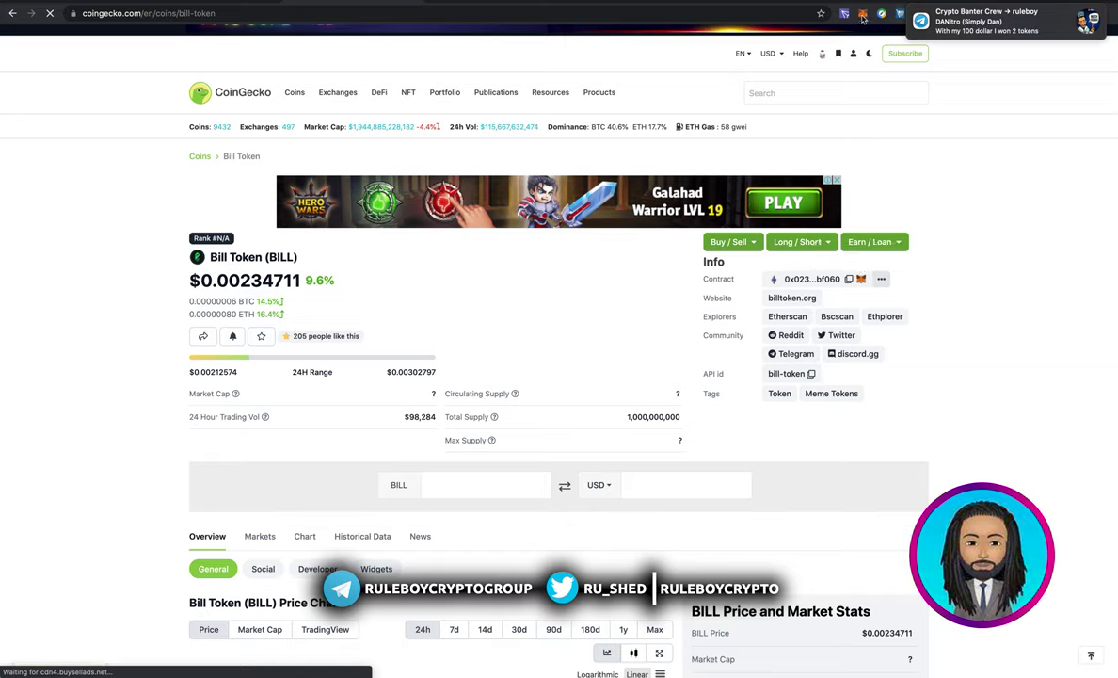
# Look through the MetaMask asset list for the BILL token, and close the wallet
pyautogui.click(853, 54)
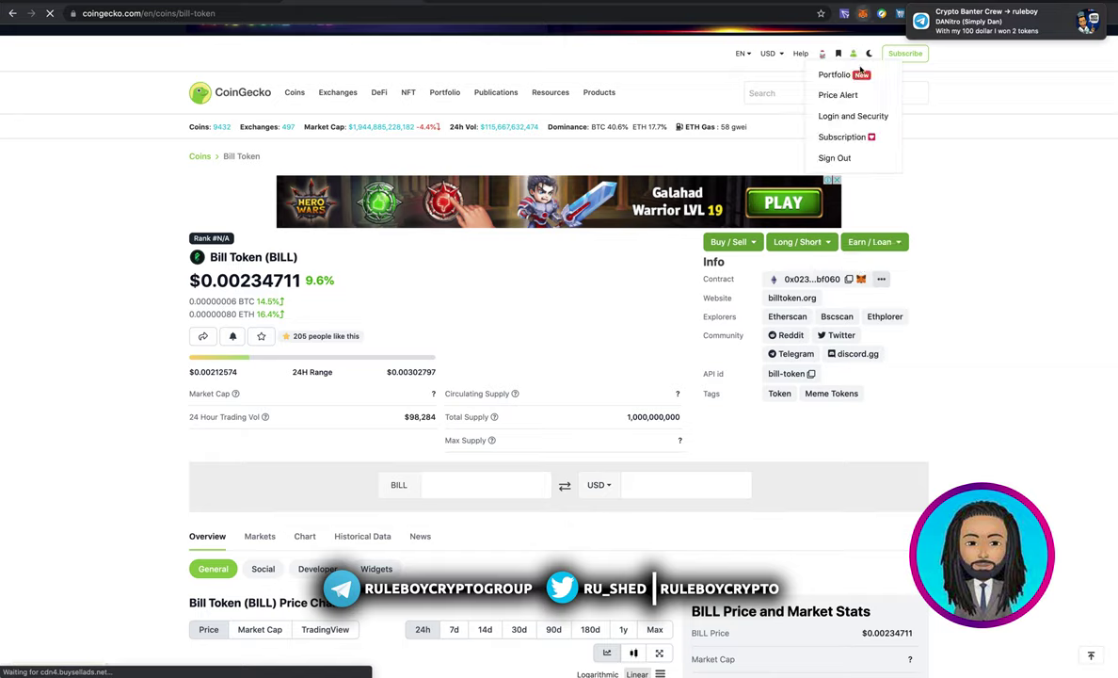
pyautogui.click(862, 14)
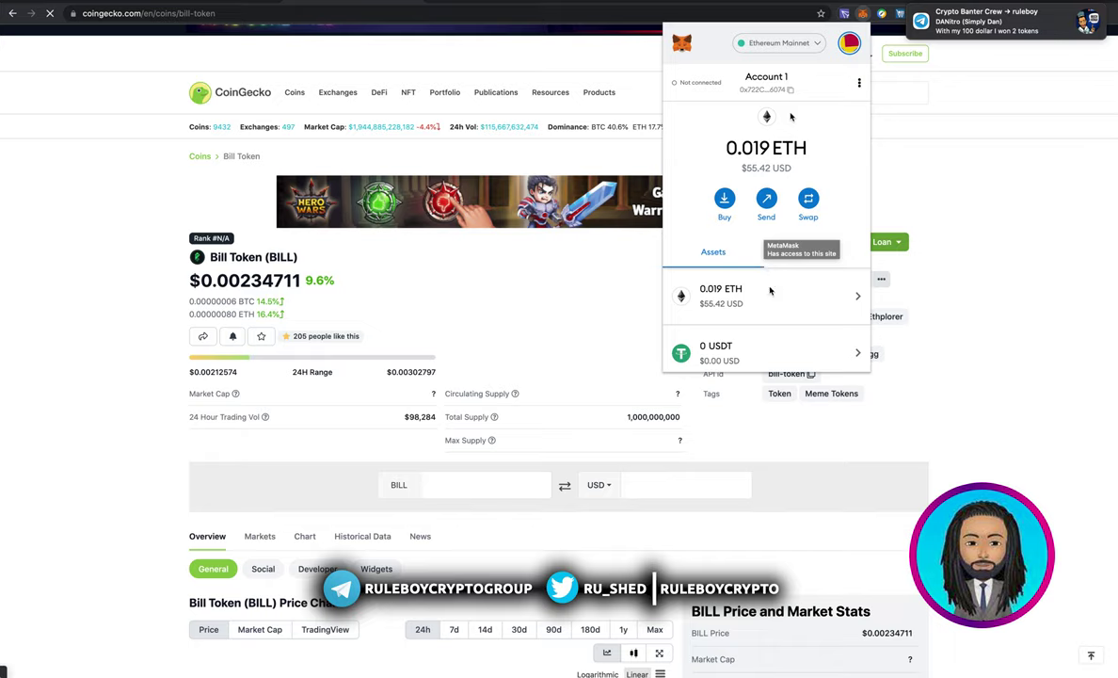
pyautogui.click(772, 303)
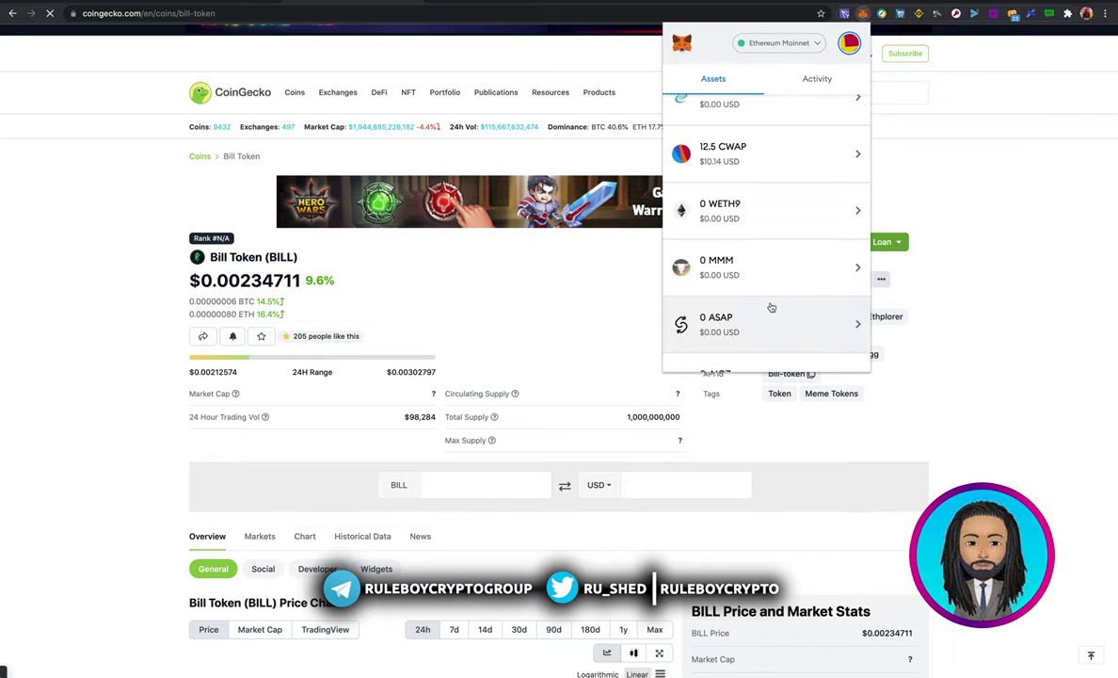
pyautogui.scroll(-8, 772, 306)
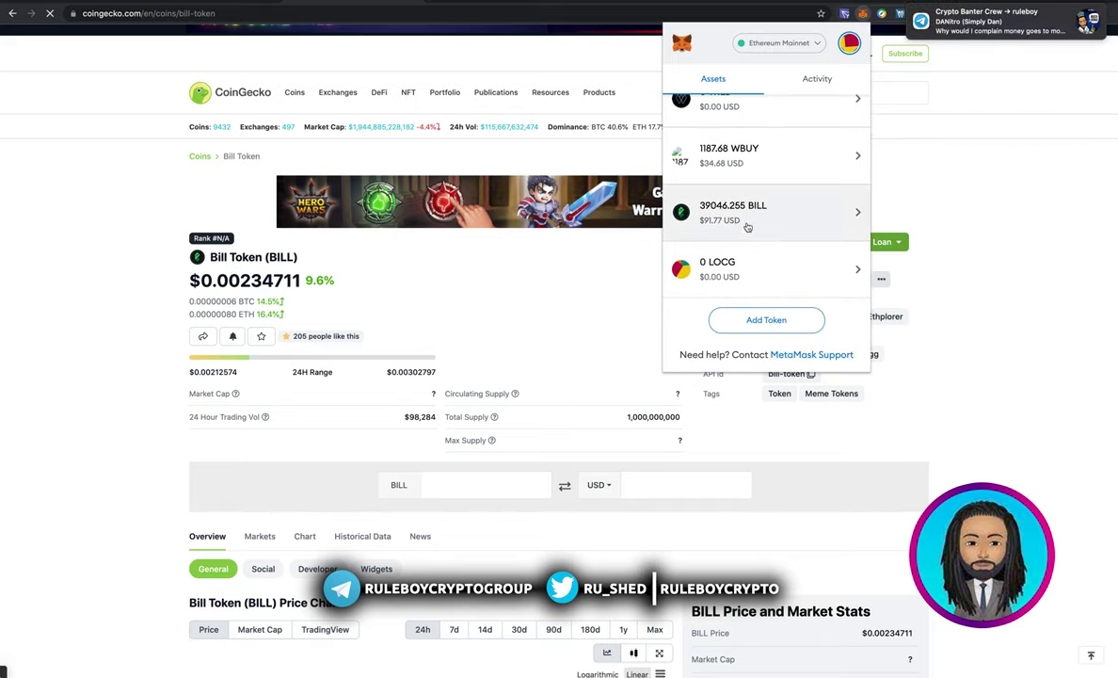
pyautogui.click(988, 216)
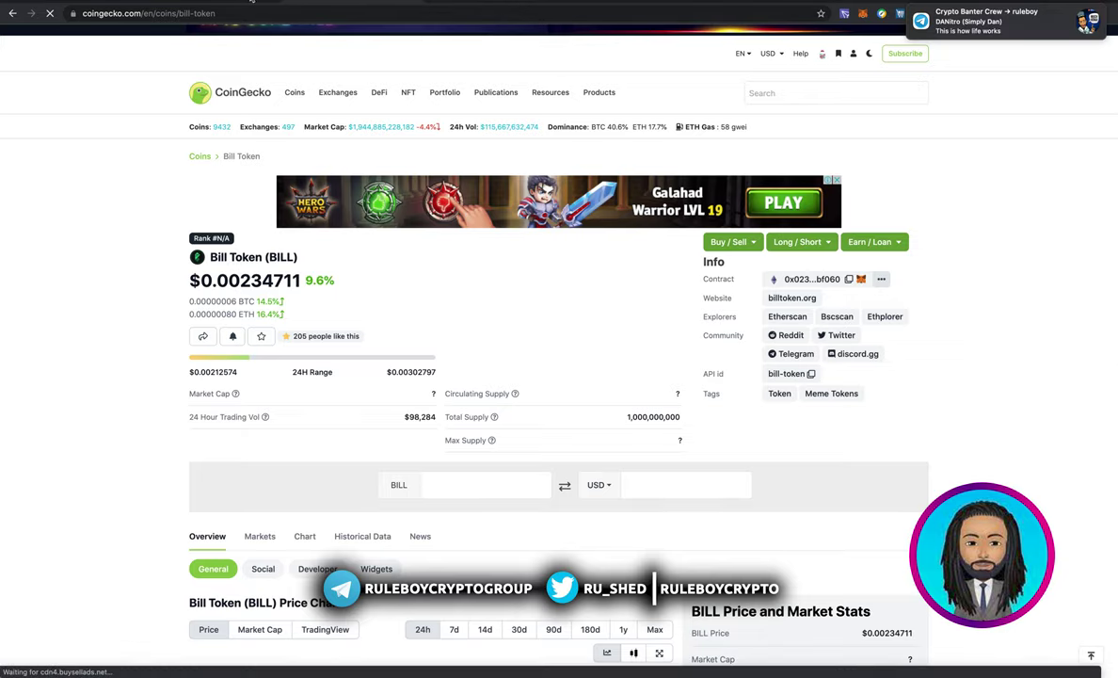
# Return the MetaMask page to the account overview, and copy the Bill Token contract address from CoinGecko
pyautogui.click(251, 2)
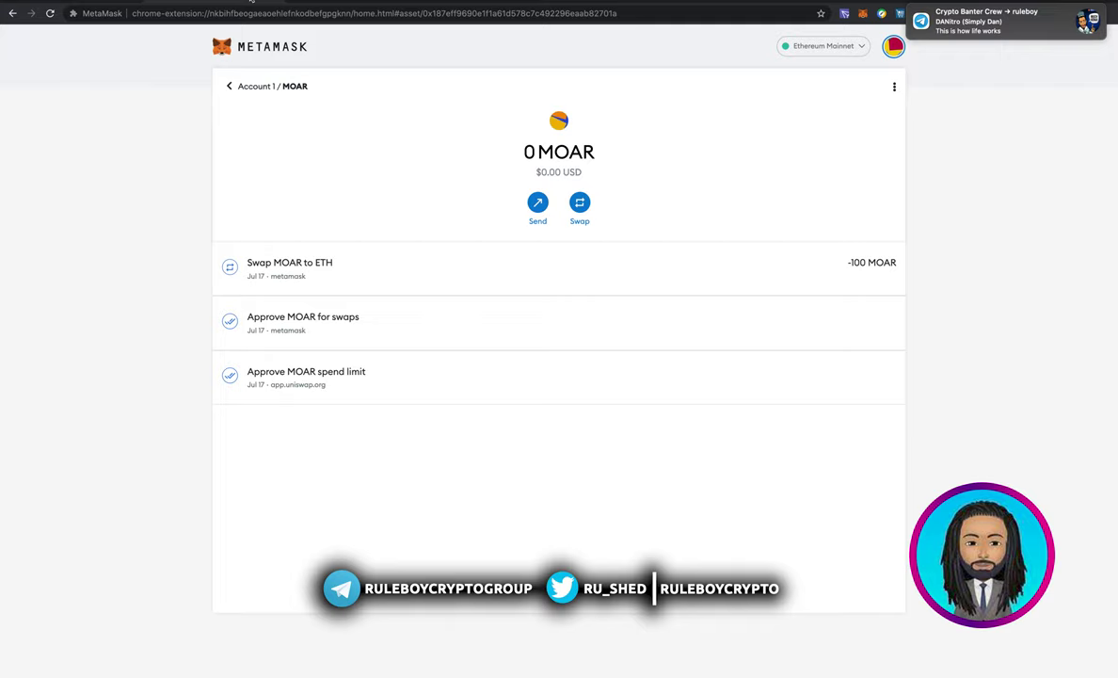
pyautogui.click(222, 83)
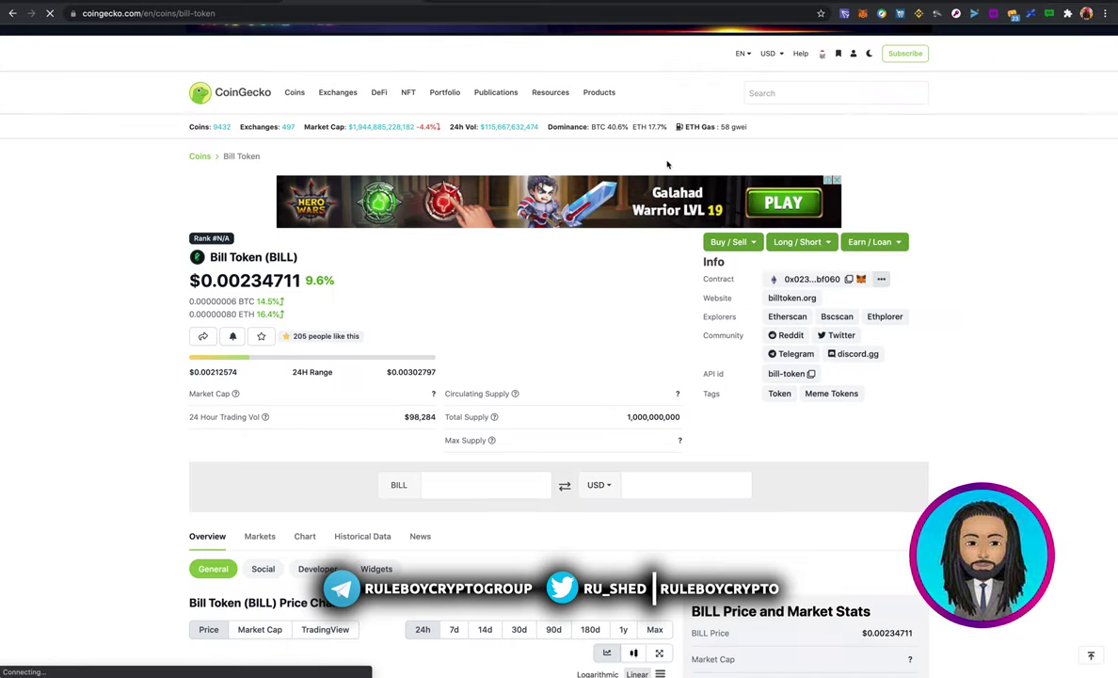
pyautogui.click(327, 2)
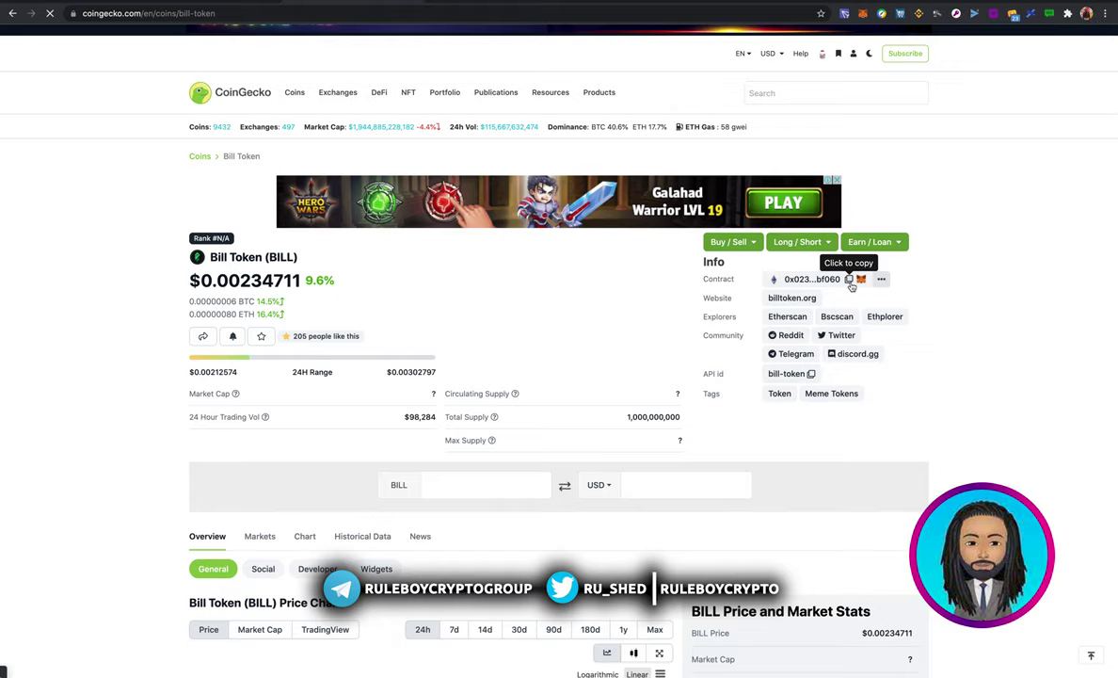
pyautogui.click(851, 284)
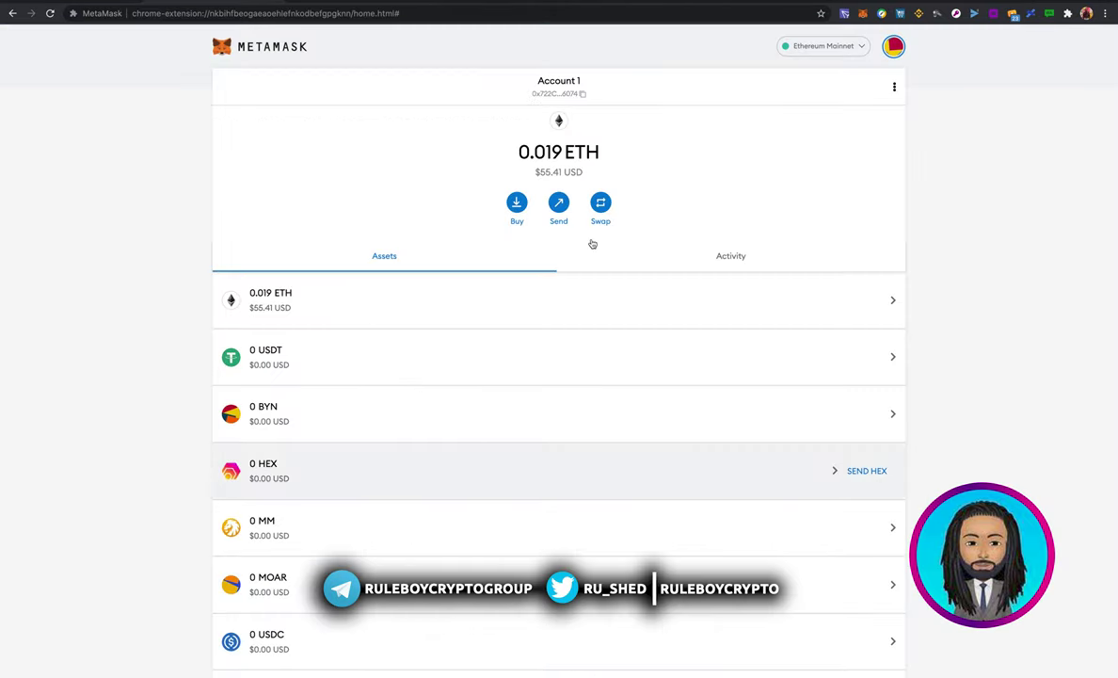
# Open MetaMask's Add Tokens form, search the token list for "bill" and clear the search
pyautogui.scroll(-10, 950, 375)
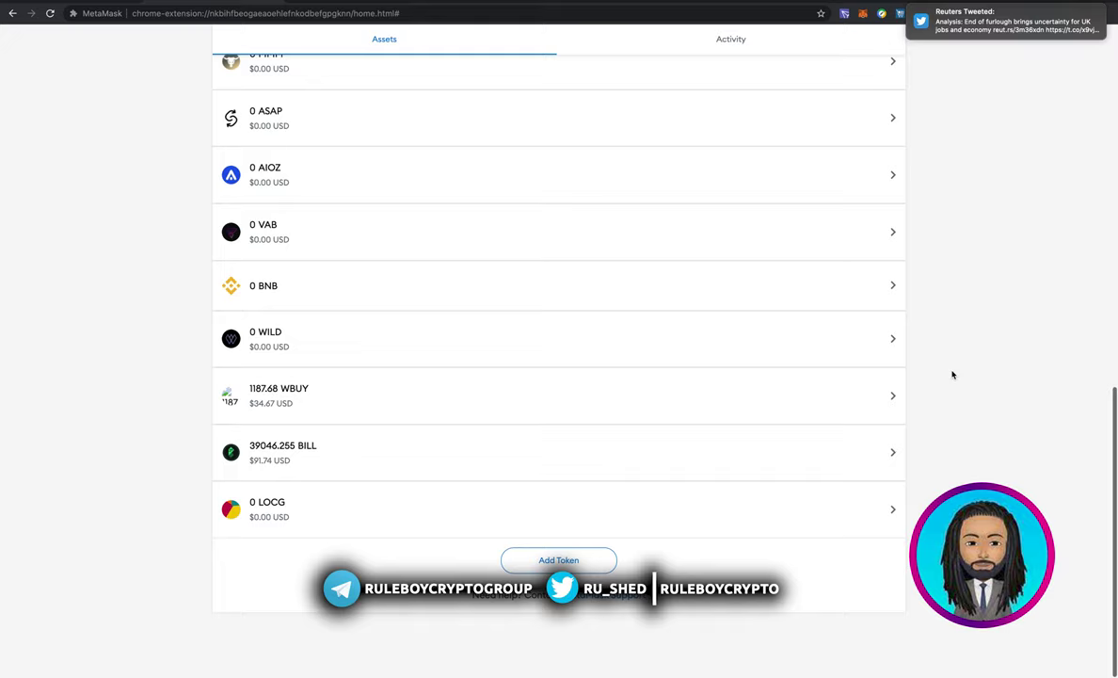
pyautogui.click(566, 560)
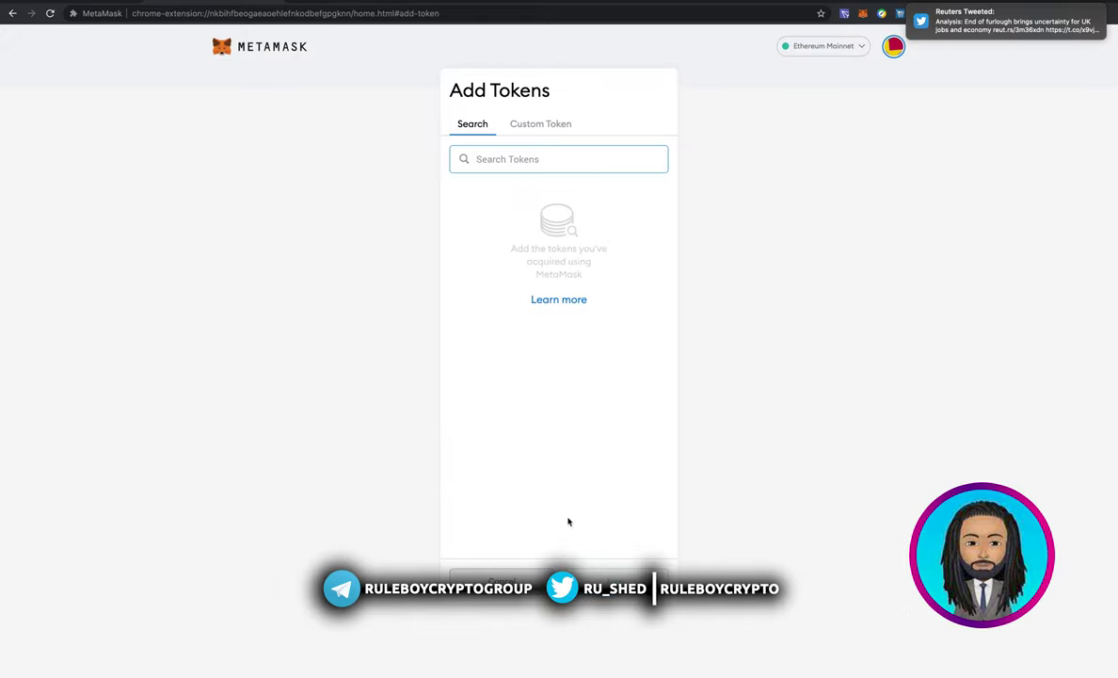
pyautogui.write('bill')
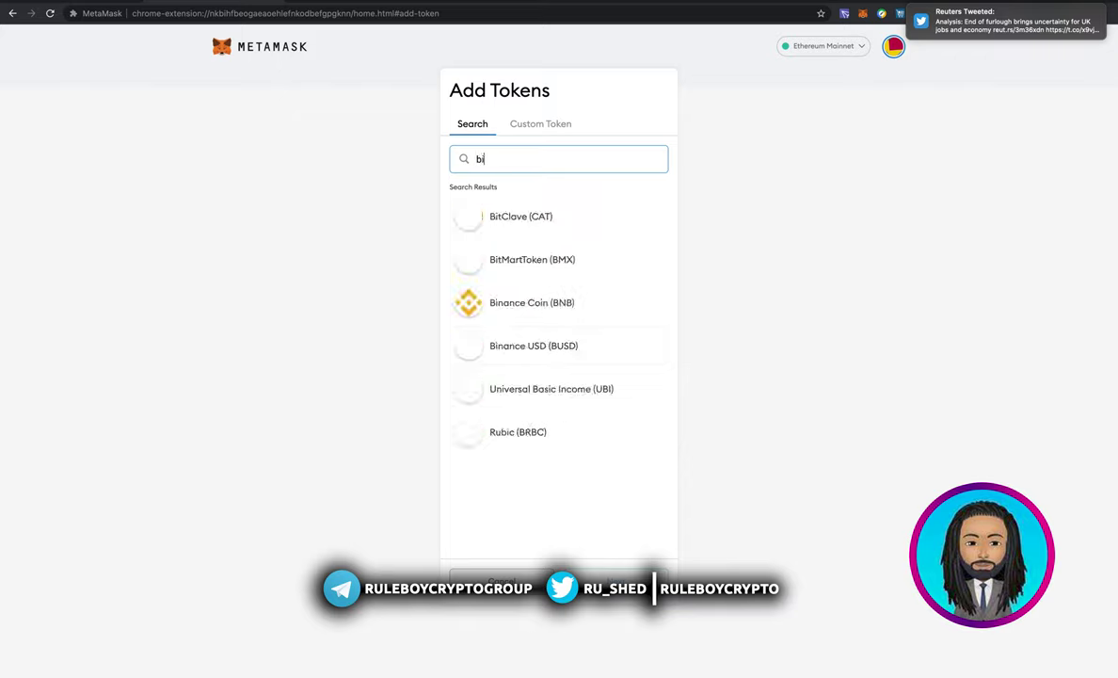
pyautogui.press('BackSpace')
pyautogui.press('BackSpace')
pyautogui.press('BackSpace')
pyautogui.press('BackSpace')
# Try to enter BILL as a custom token by pasting its copied contract address
pyautogui.click(550, 123)
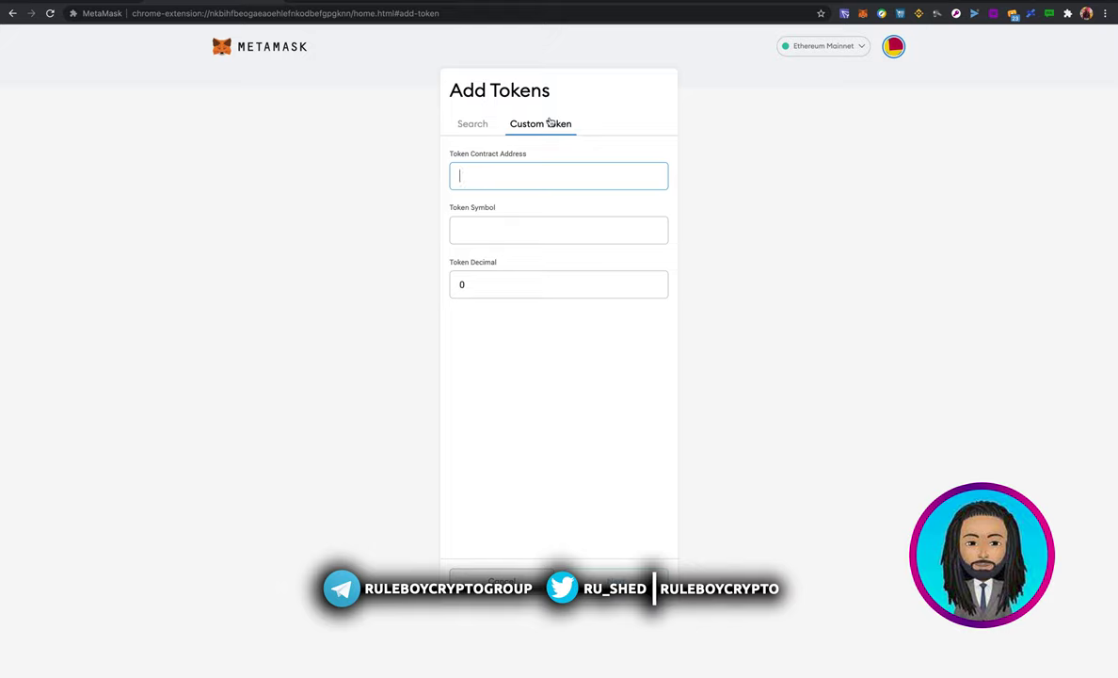
pyautogui.hotkey('ctrl', 'v')
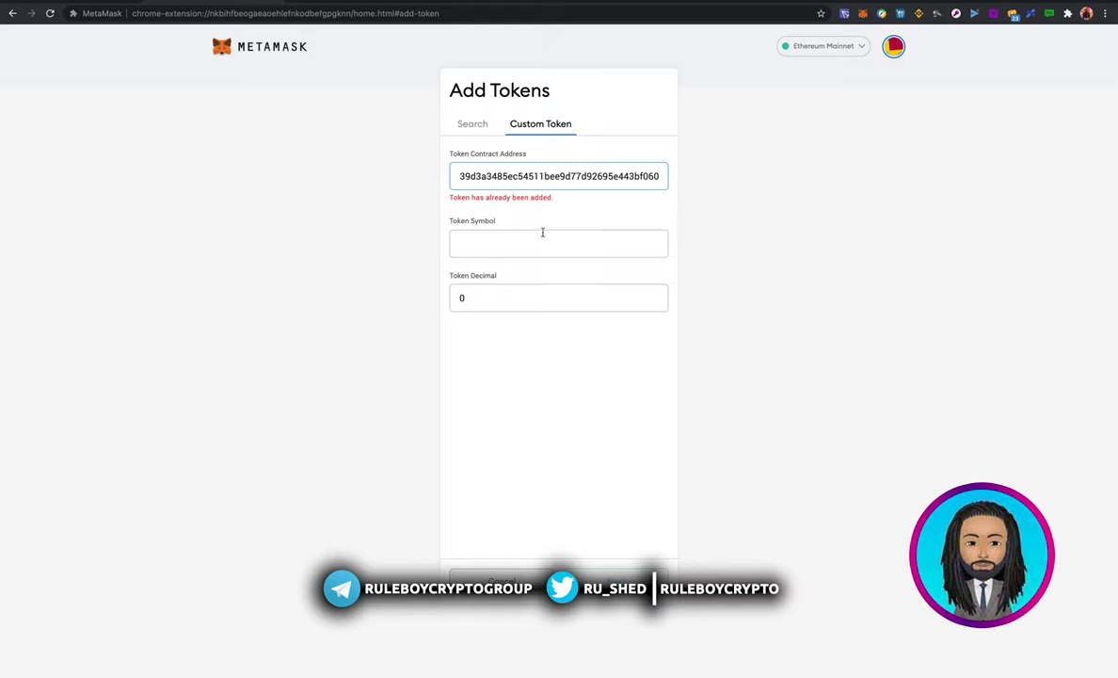
pyautogui.press('Tab')
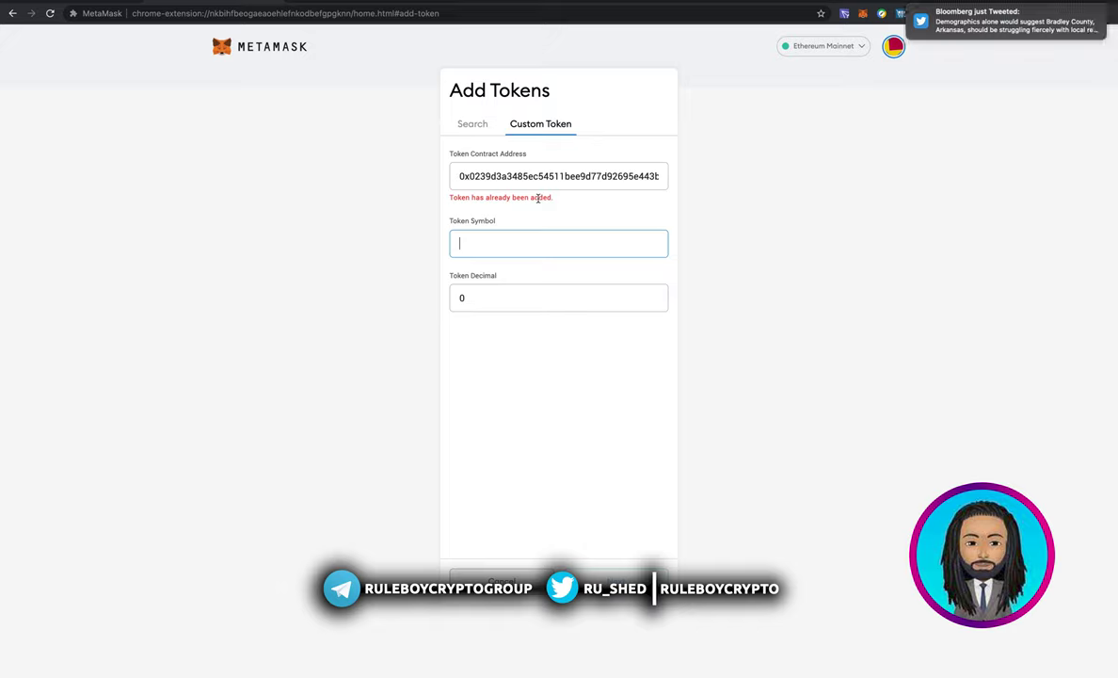
pyautogui.doubleClick(595, 176)
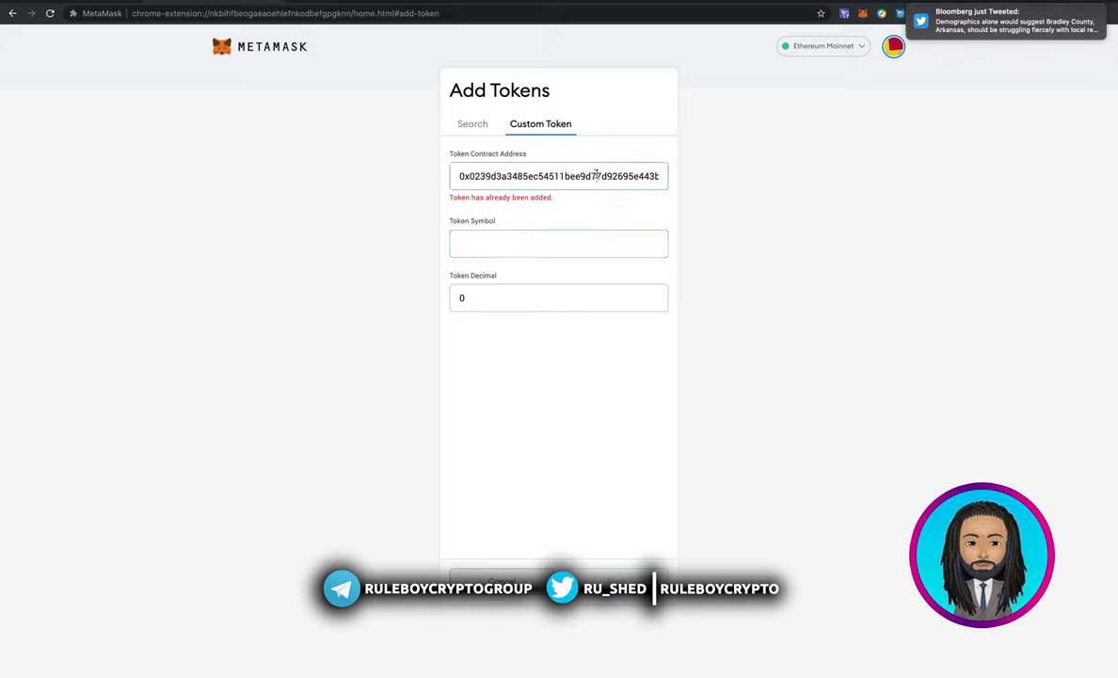
pyautogui.hotkey('ctrl', 'v')
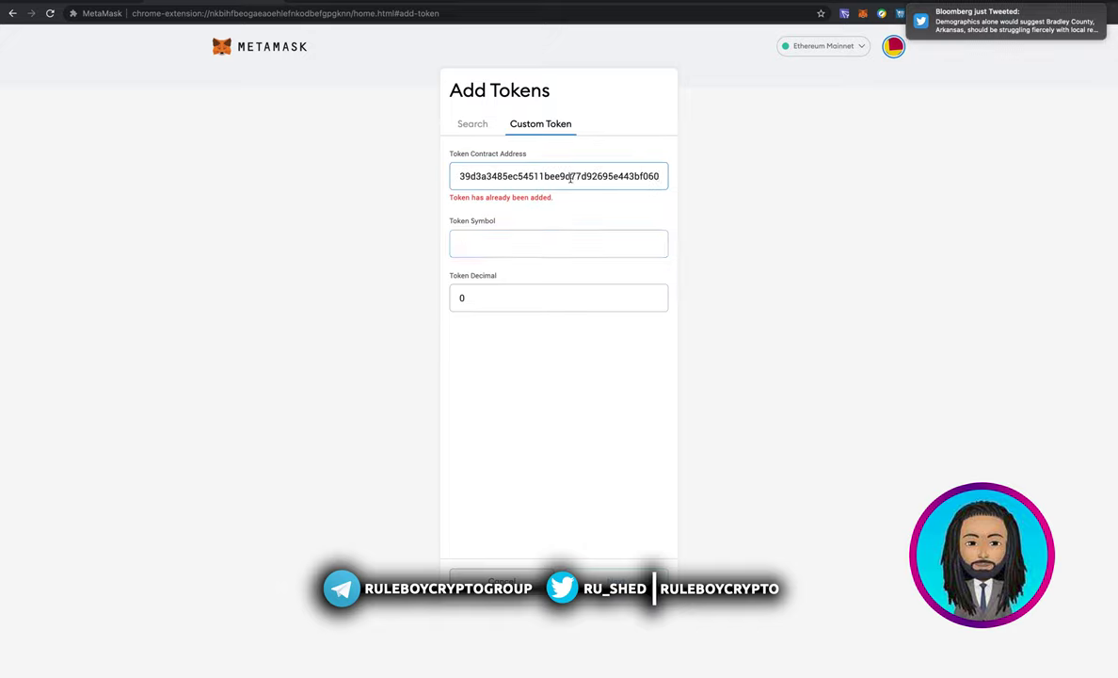
pyautogui.press('Tab')
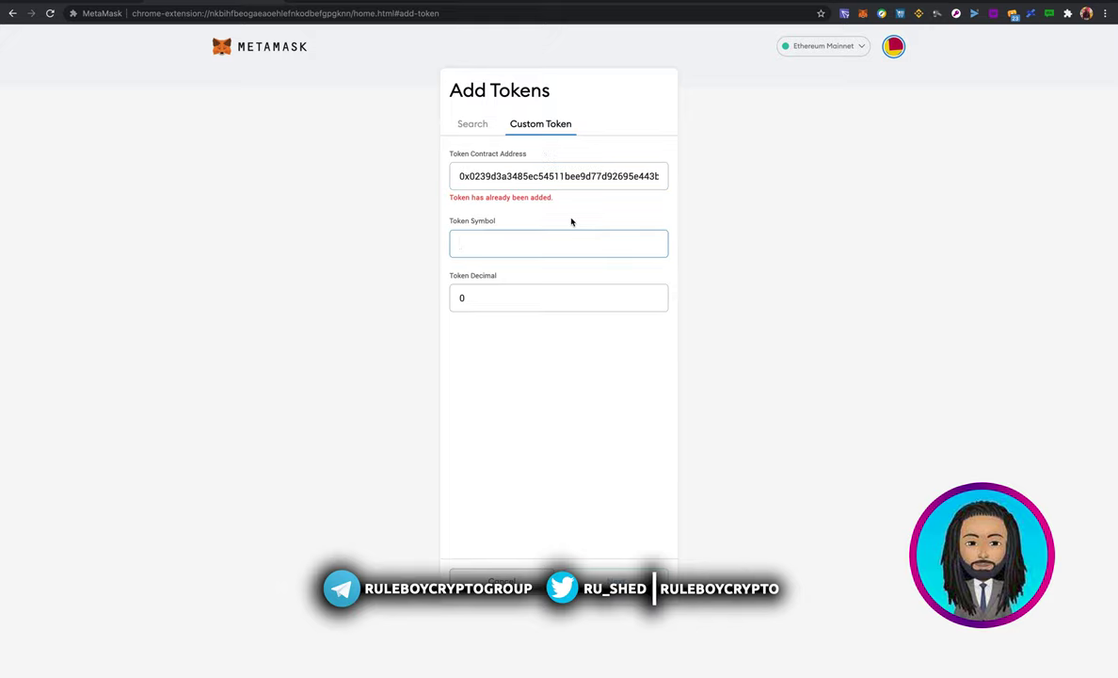
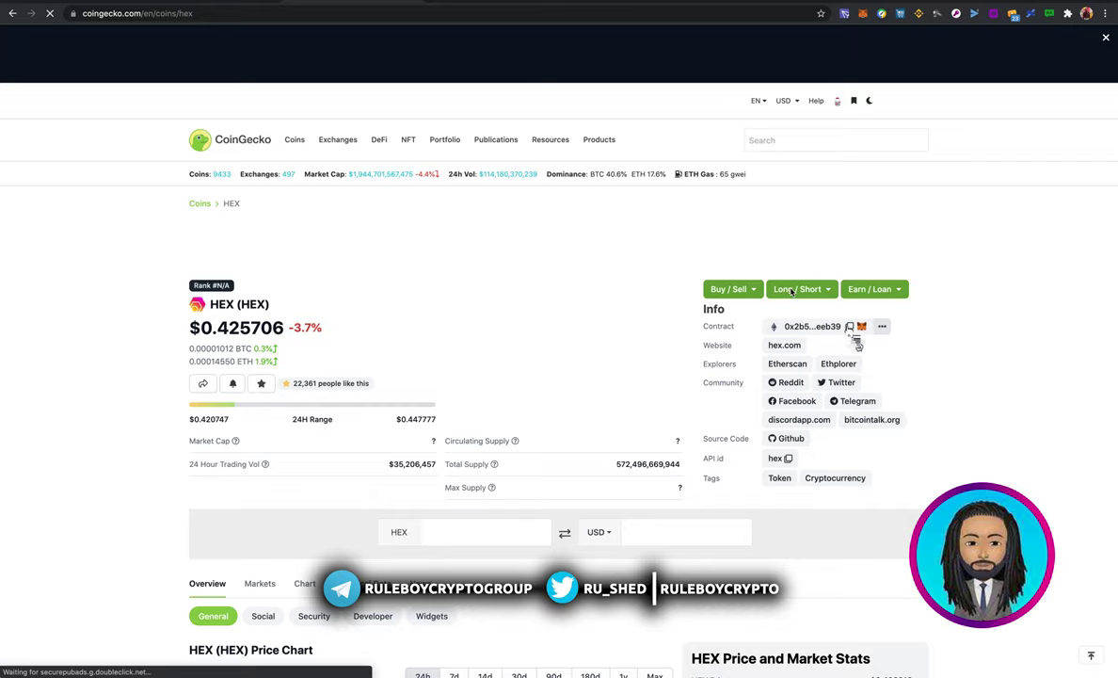
# Copy the HEX contract address from CoinGecko and replace the custom token's contract address with it
pyautogui.click(851, 327)
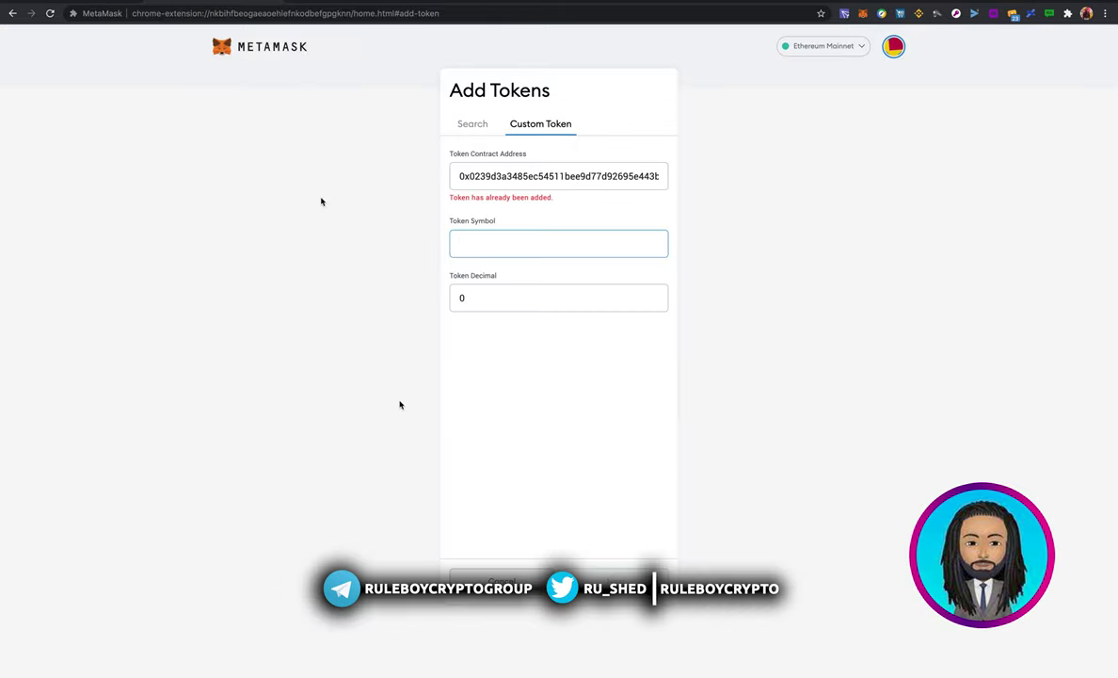
pyautogui.click(532, 183)
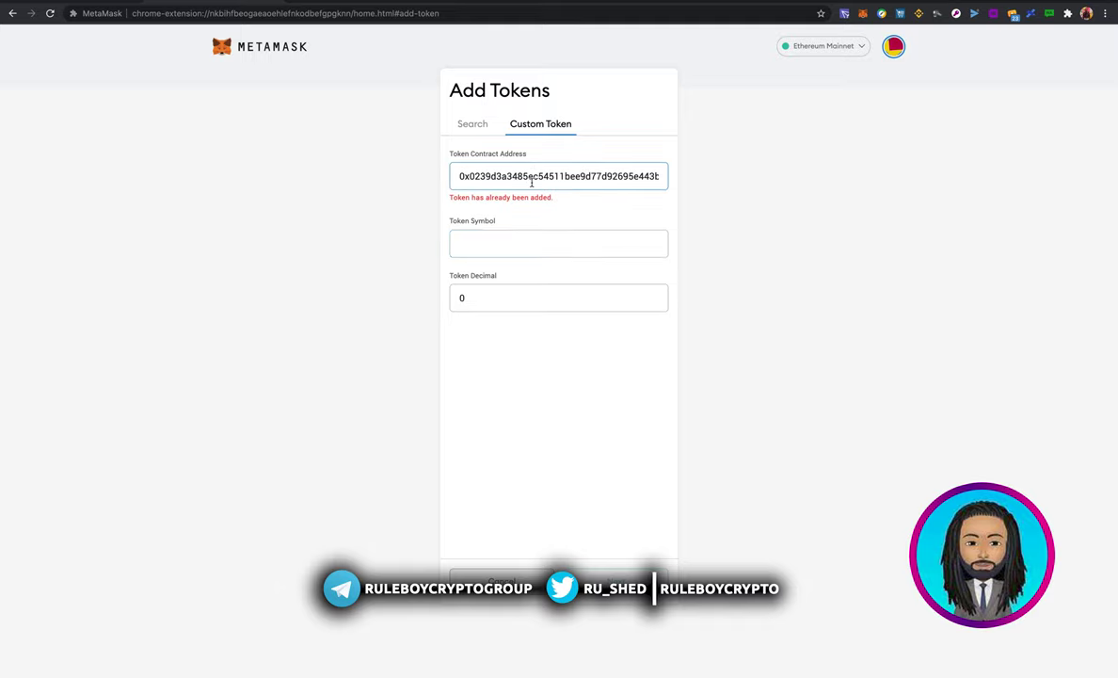
pyautogui.doubleClick(532, 182)
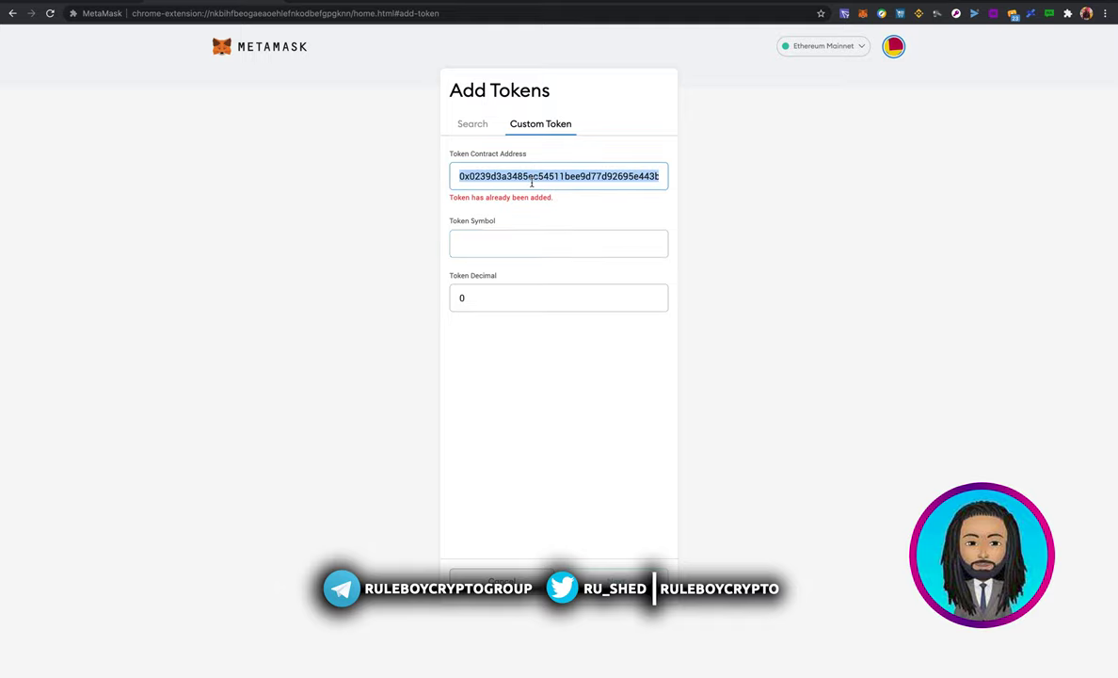
pyautogui.press('super+s')
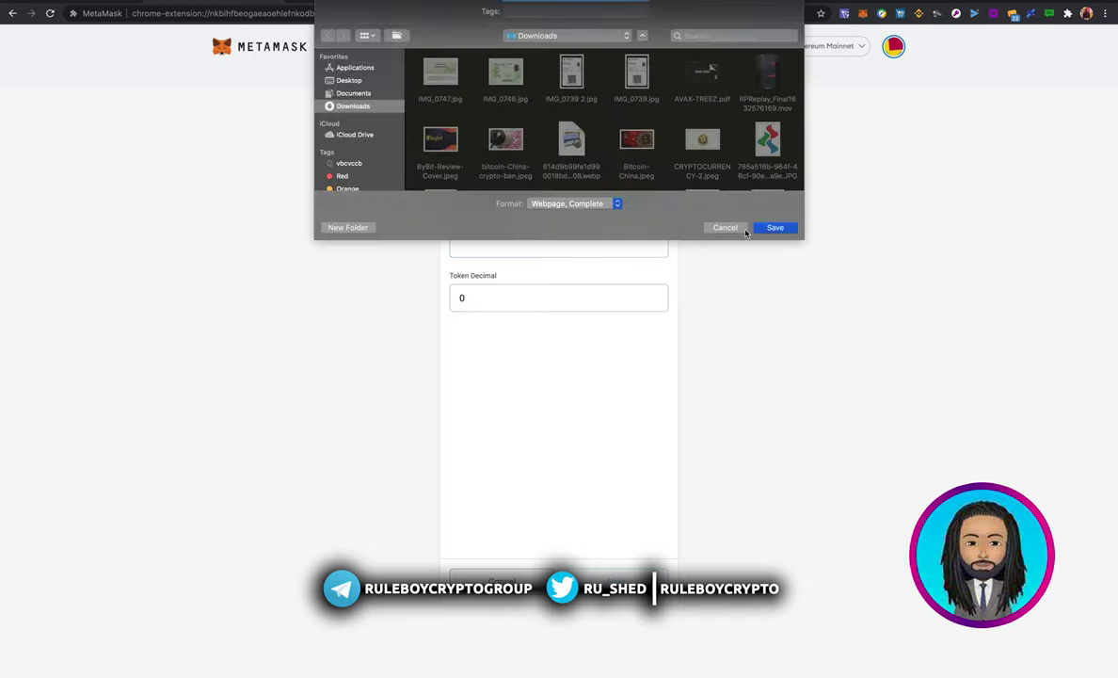
pyautogui.press('Escape')
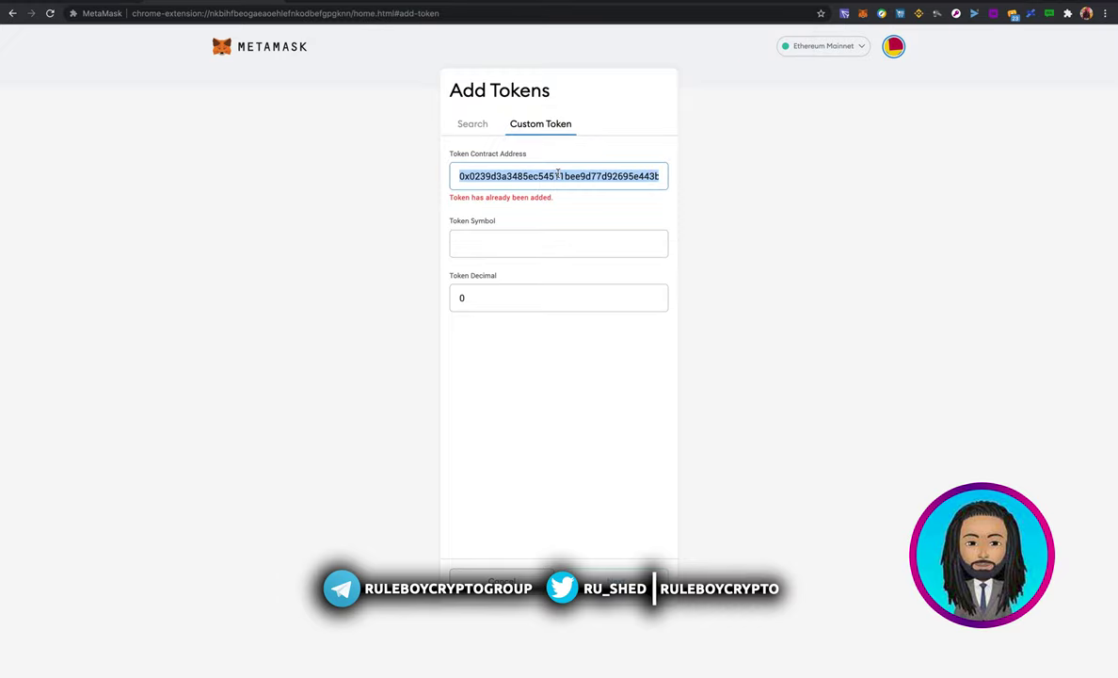
pyautogui.press('super+v')
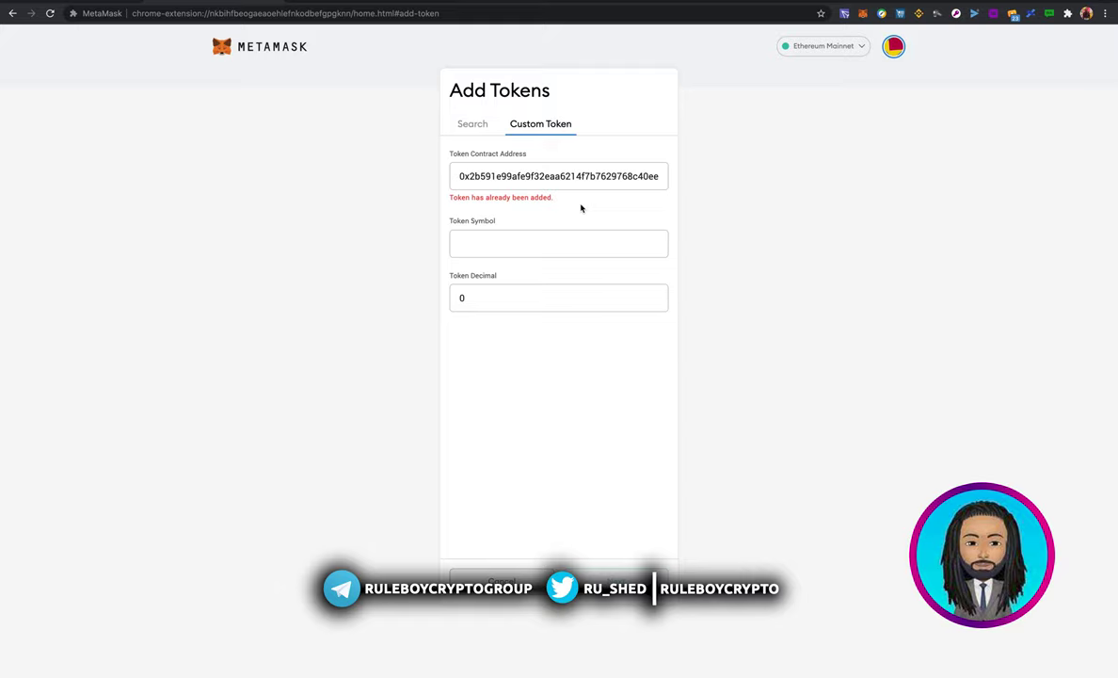
pyautogui.click(521, 247)
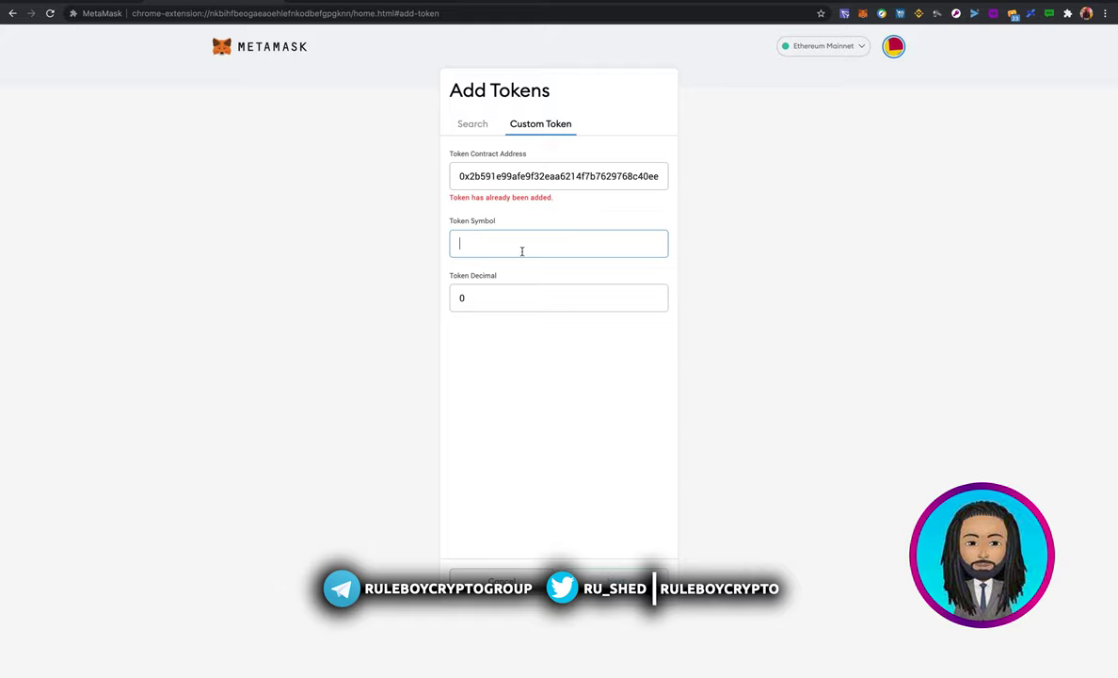
pyautogui.click(527, 304)
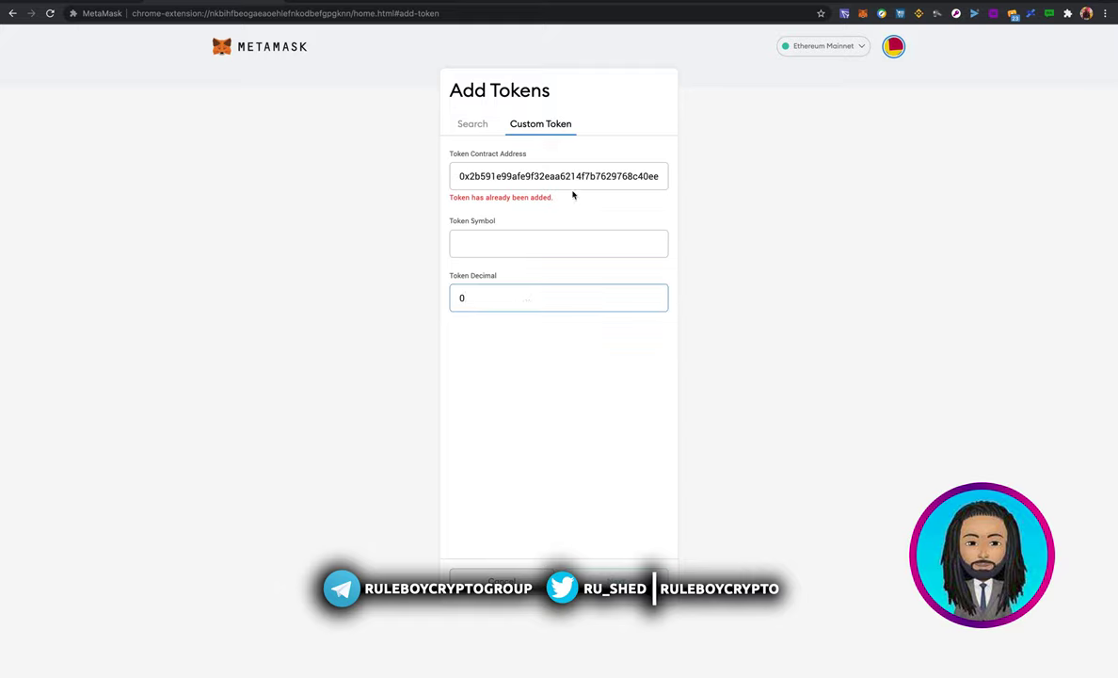
pyautogui.click(533, 169)
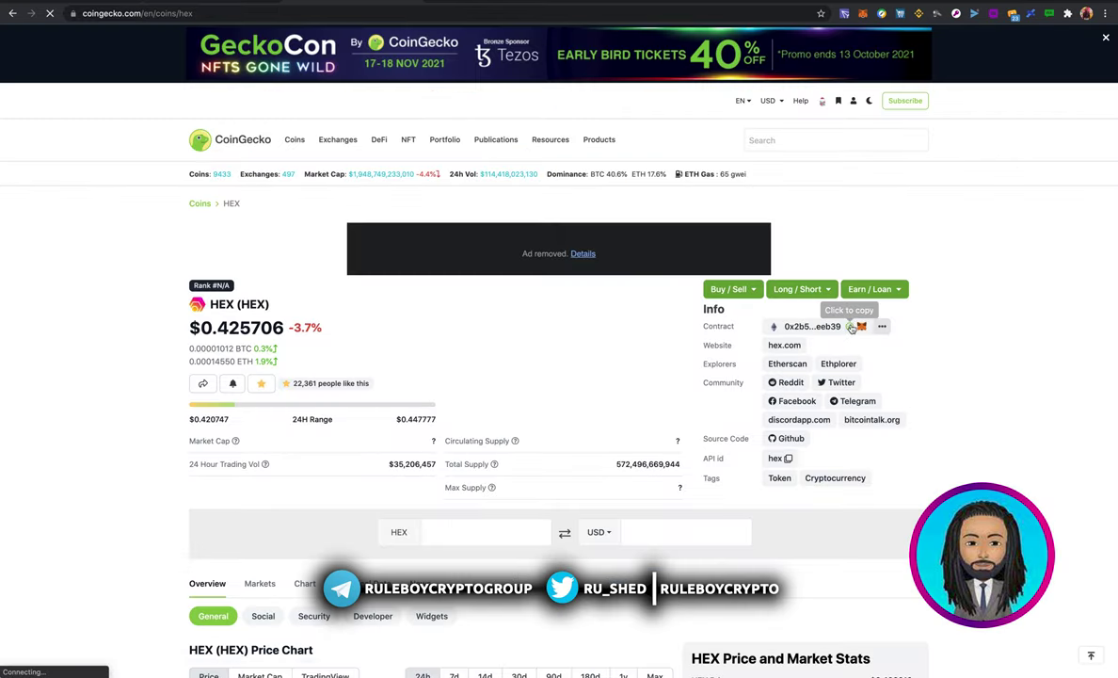
# Copy the HEX contract address from CoinGecko again and re-enter it for the custom token
pyautogui.click(802, 325)
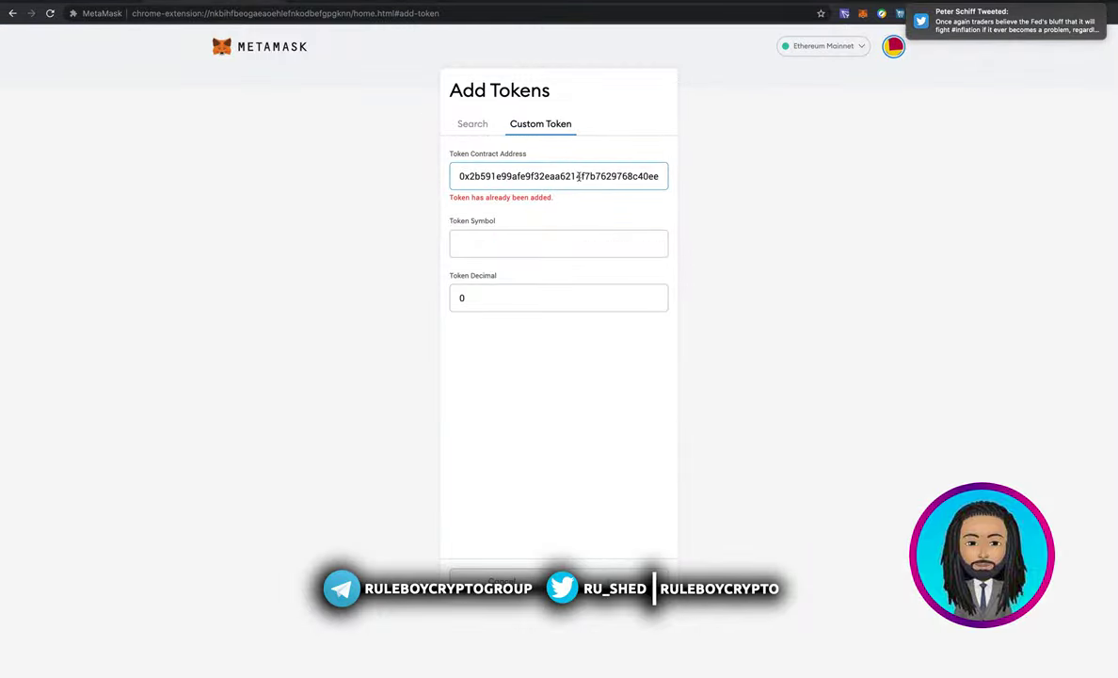
pyautogui.doubleClick(578, 176)
pyautogui.hotkey('ctrl', 'v')
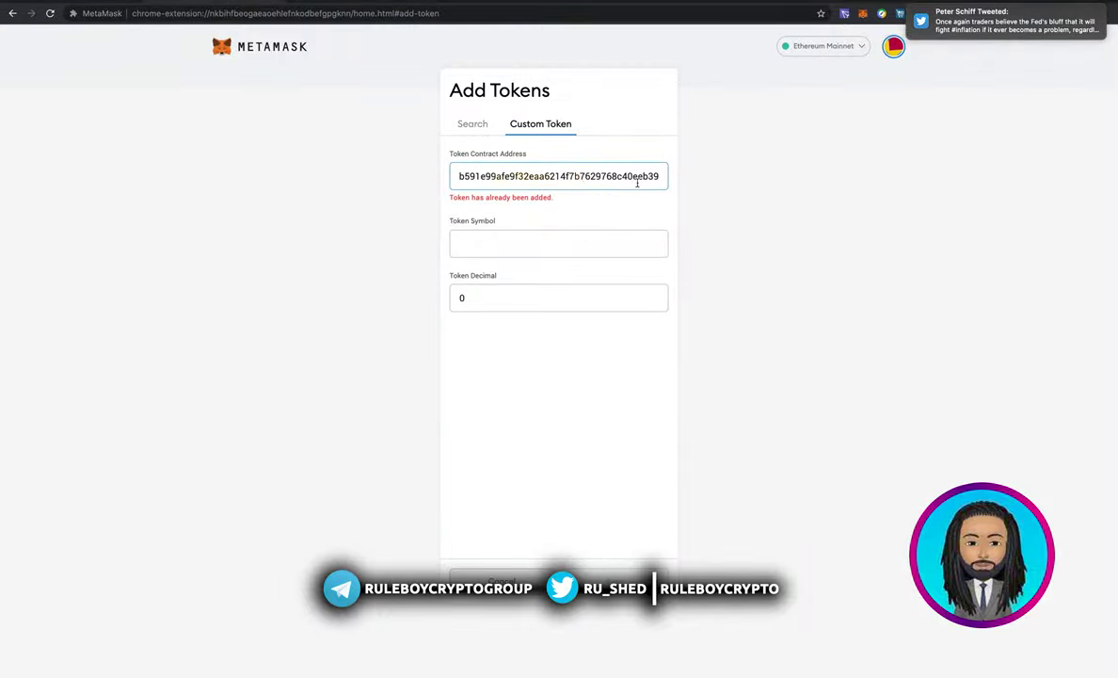
pyautogui.click(663, 207)
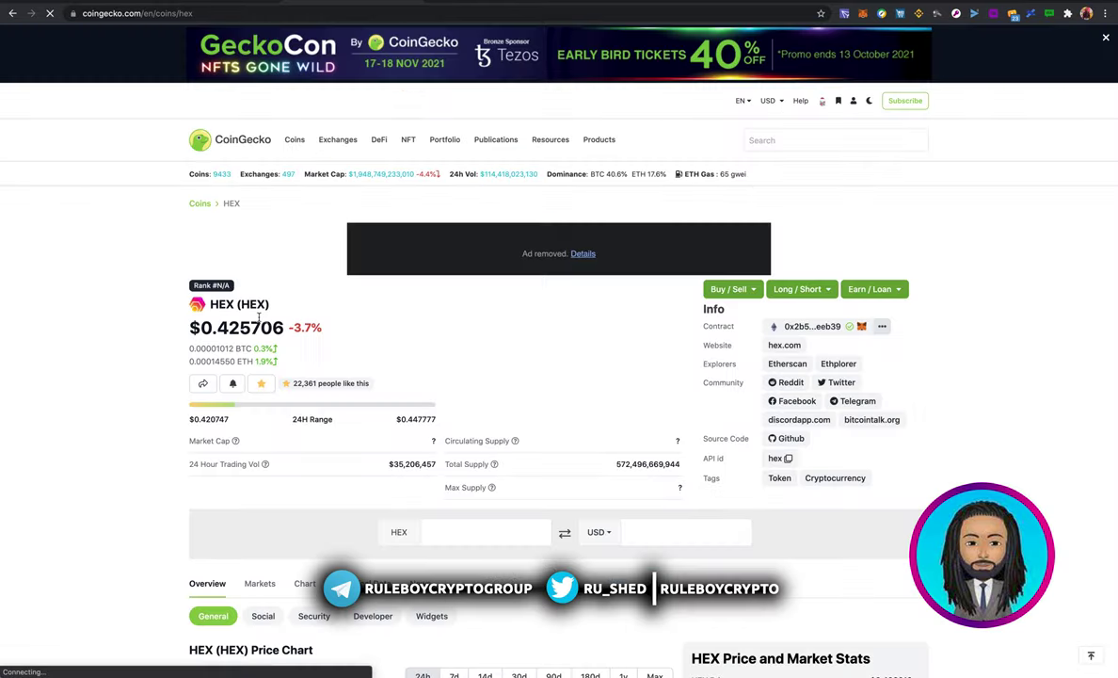
# Go back to the CoinGecko coin list and check the Solana and Dogecoin pages for a contract address
pyautogui.hscroll(-5, 259, 319)
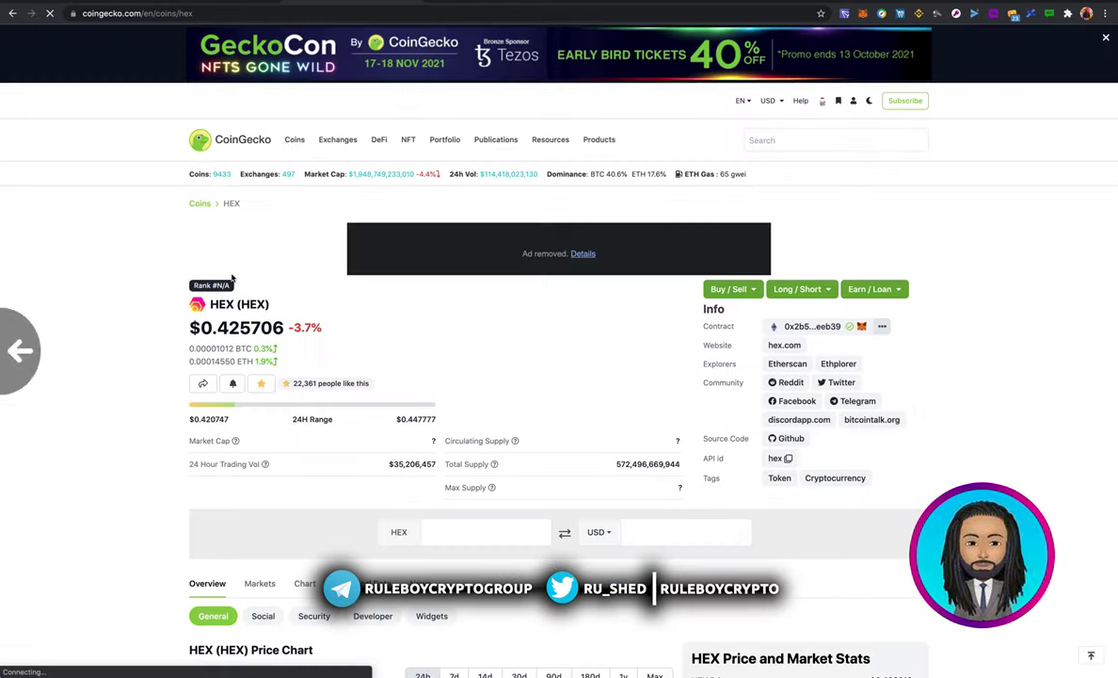
pyautogui.scroll(-10, 342, 320)
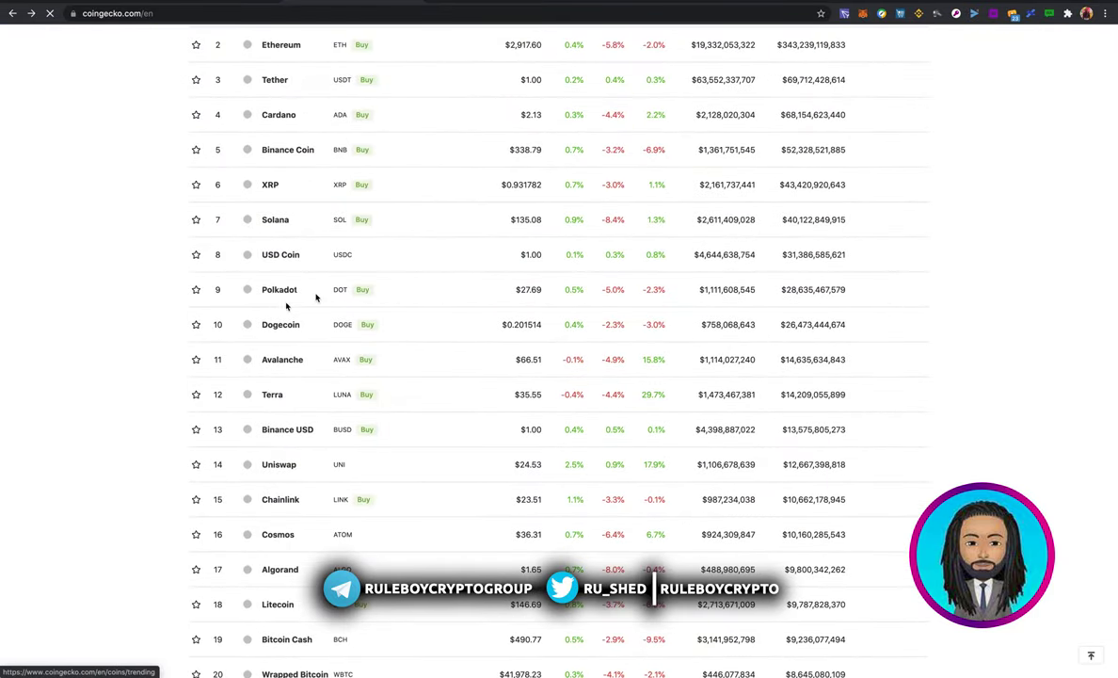
pyautogui.click(279, 222)
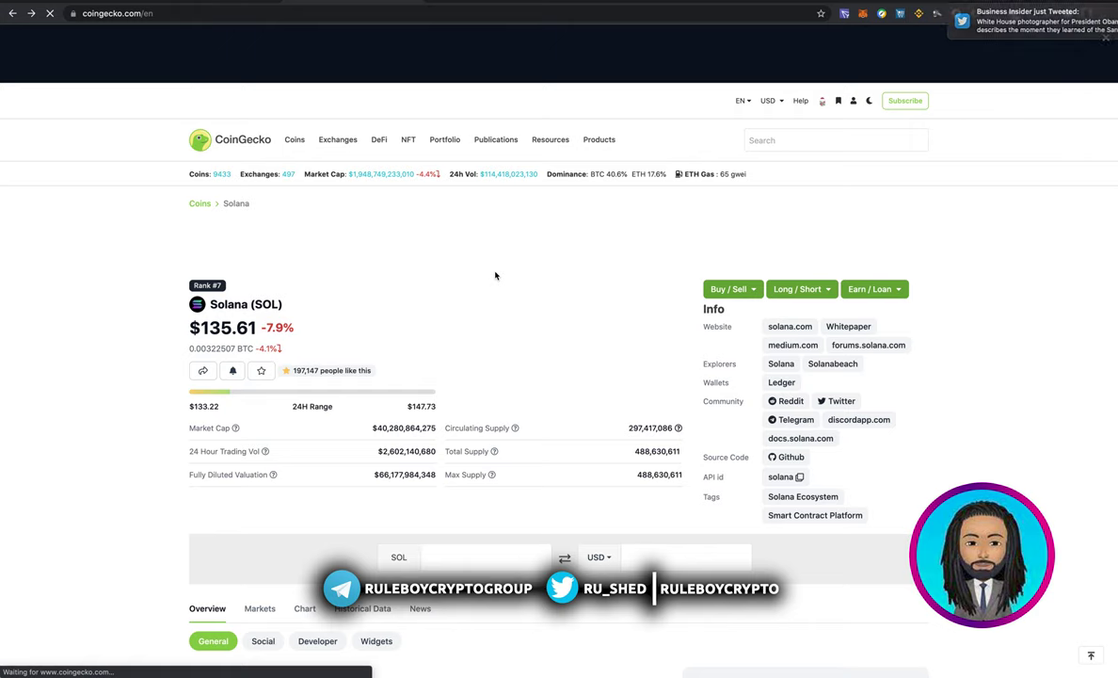
pyautogui.hotkey('alt', 'Left')
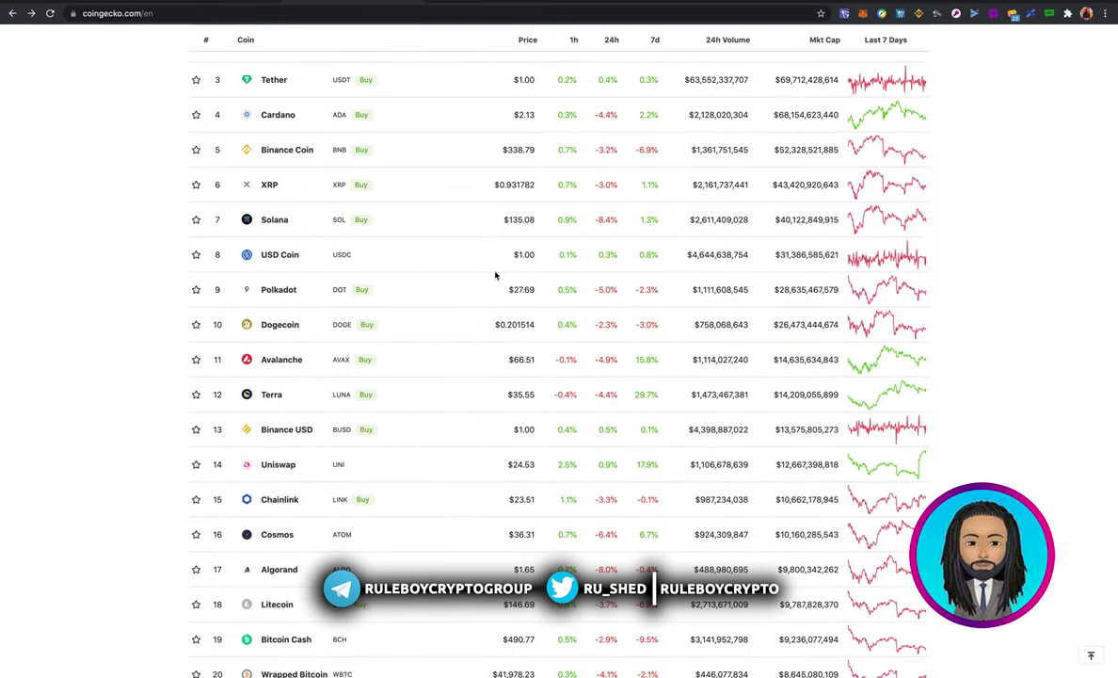
pyautogui.click(276, 326)
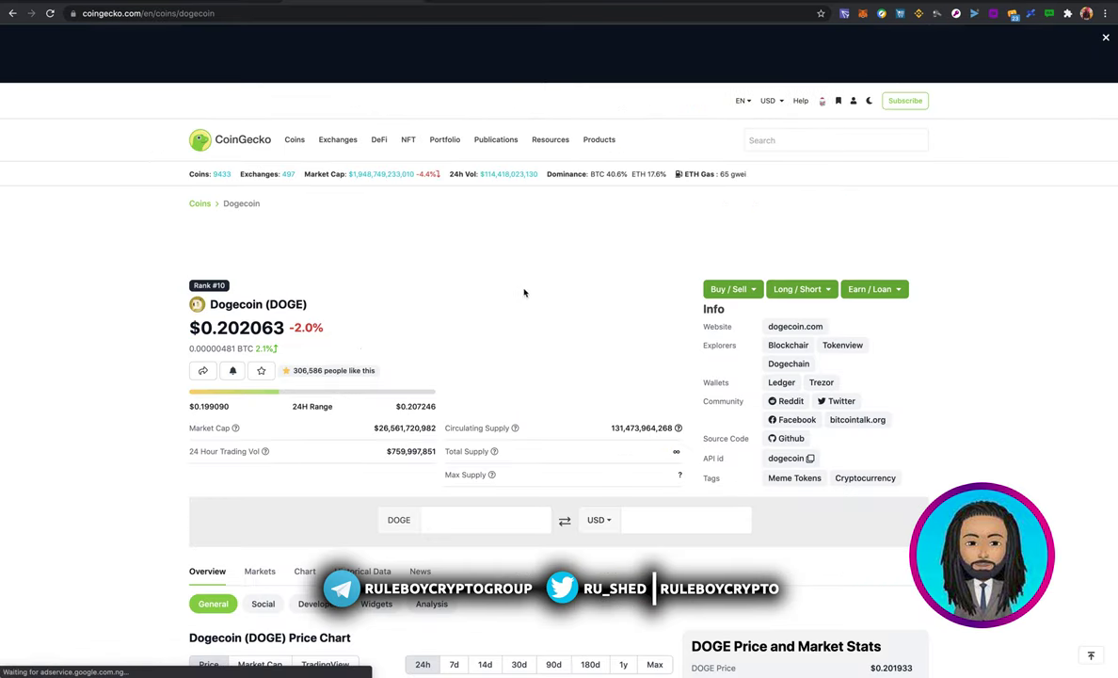
pyautogui.hscroll(-5, 517, 294)
# Copy Chainlink's contract address from its CoinGecko page and replace the custom token's contract address in MetaMask with it
pyautogui.scroll(-3, 517, 294)
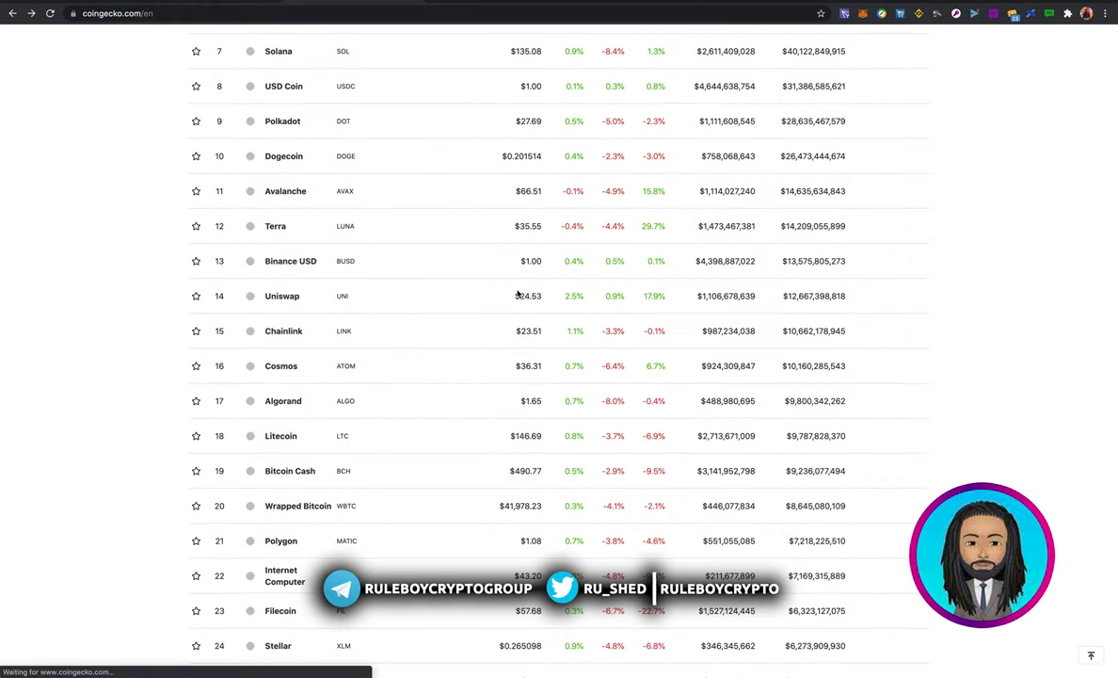
pyautogui.scroll(-1, 516, 294)
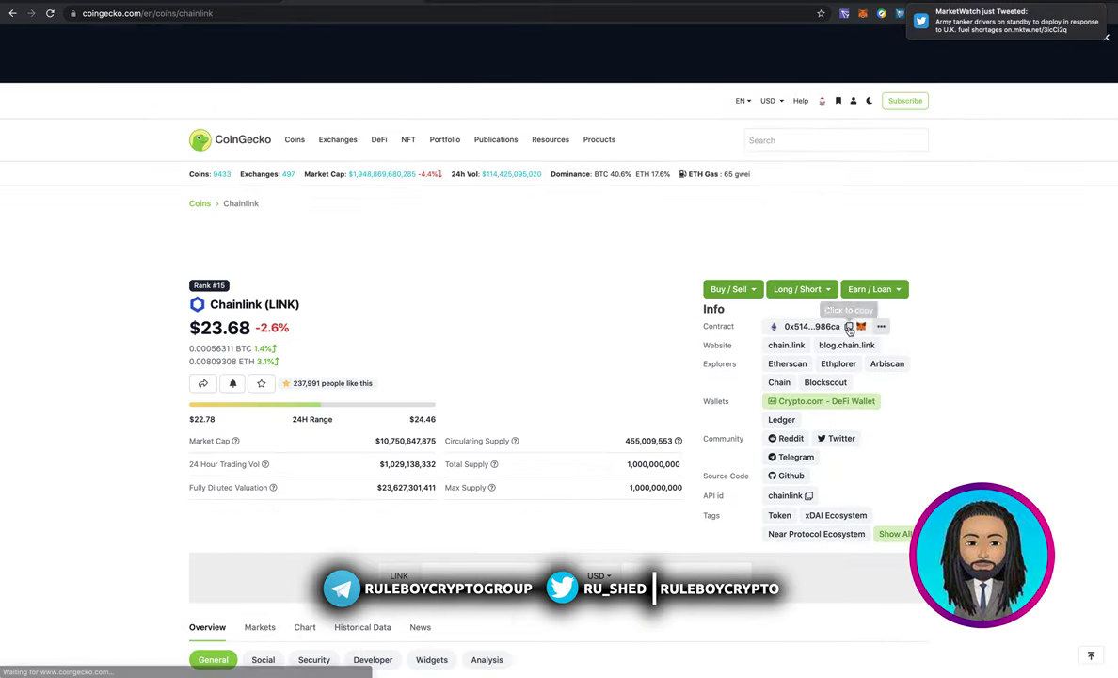
pyautogui.click(847, 326)
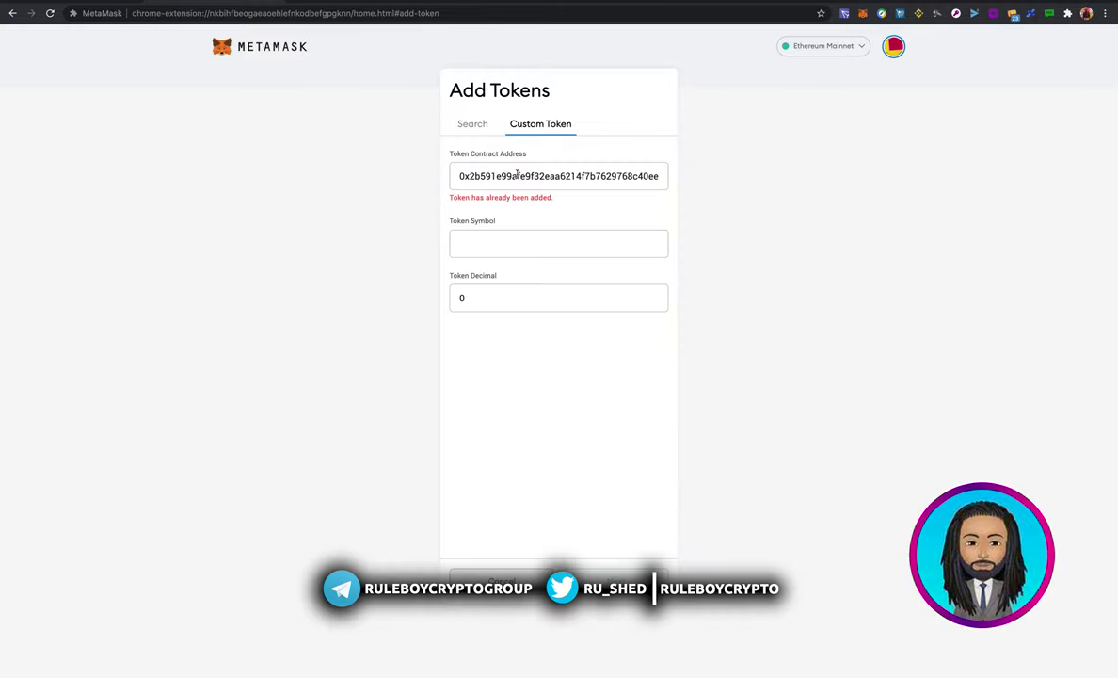
pyautogui.click(516, 176)
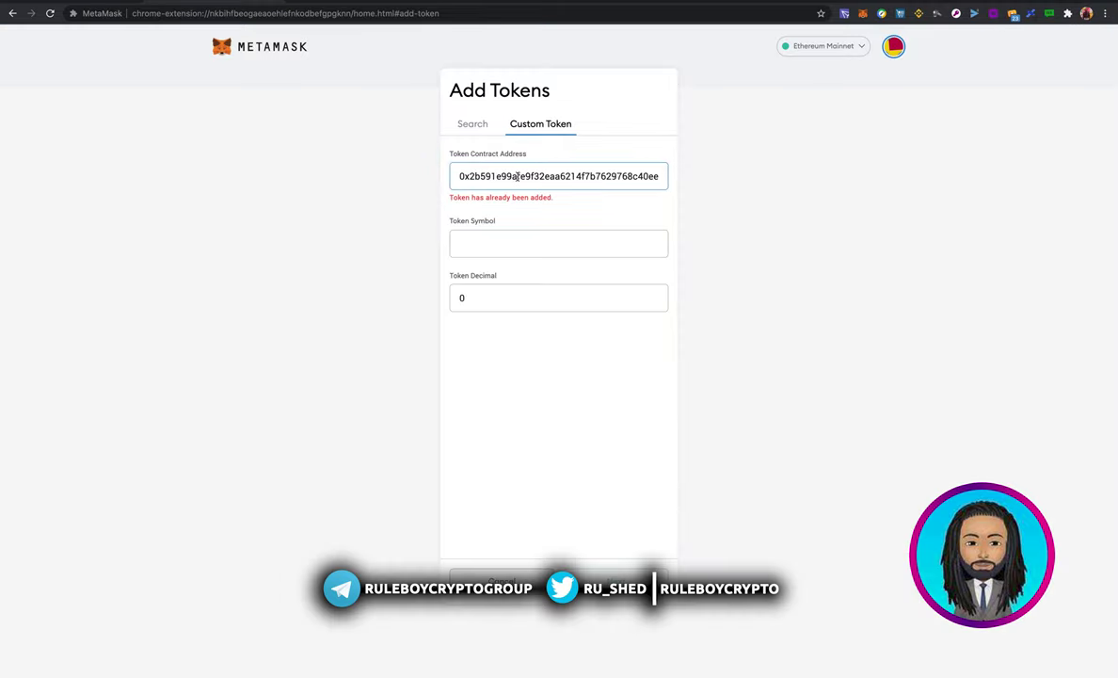
pyautogui.press('super+a')
pyautogui.press('super+v')
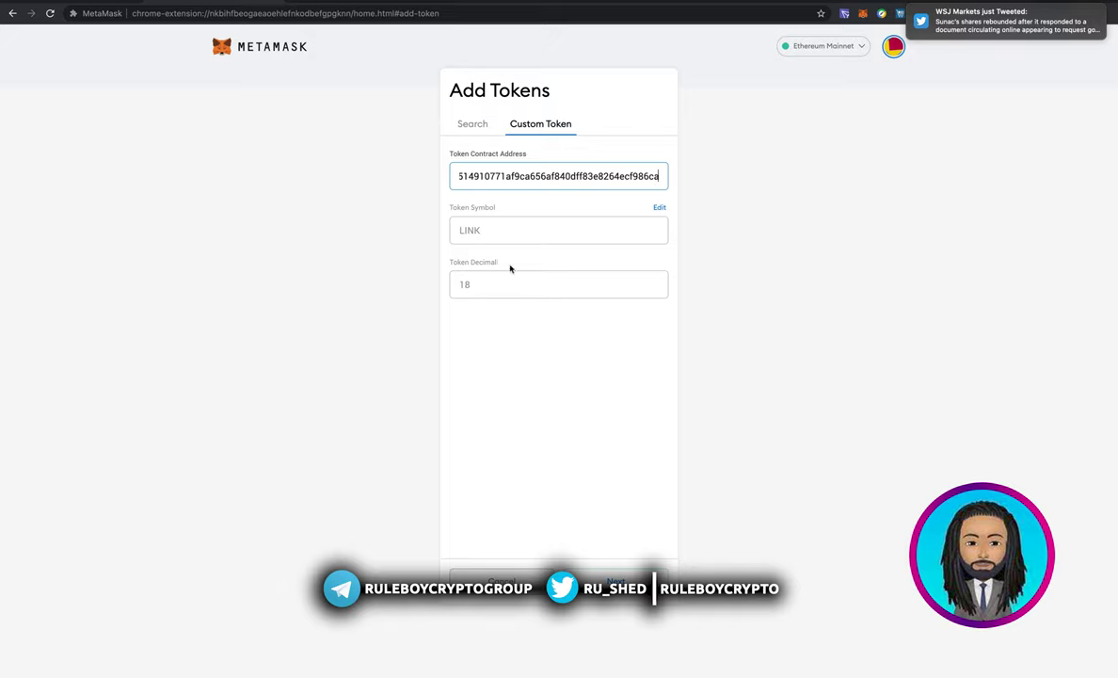
# Add the LINK custom token to the wallet
pyautogui.click(546, 406)
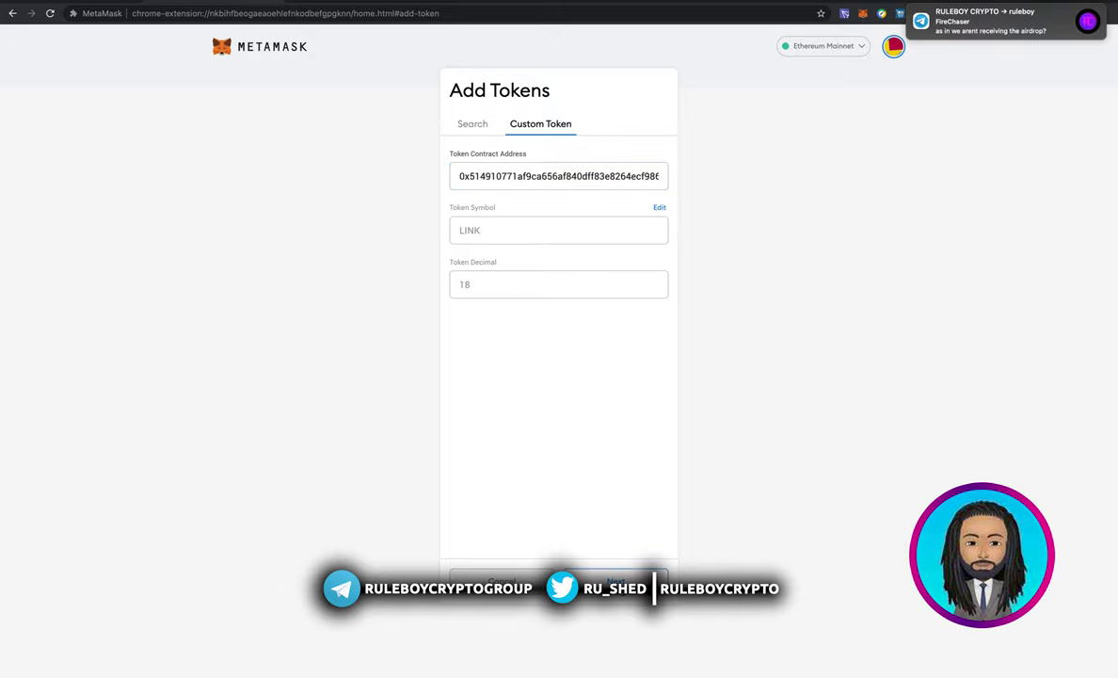
pyautogui.click(615, 580)
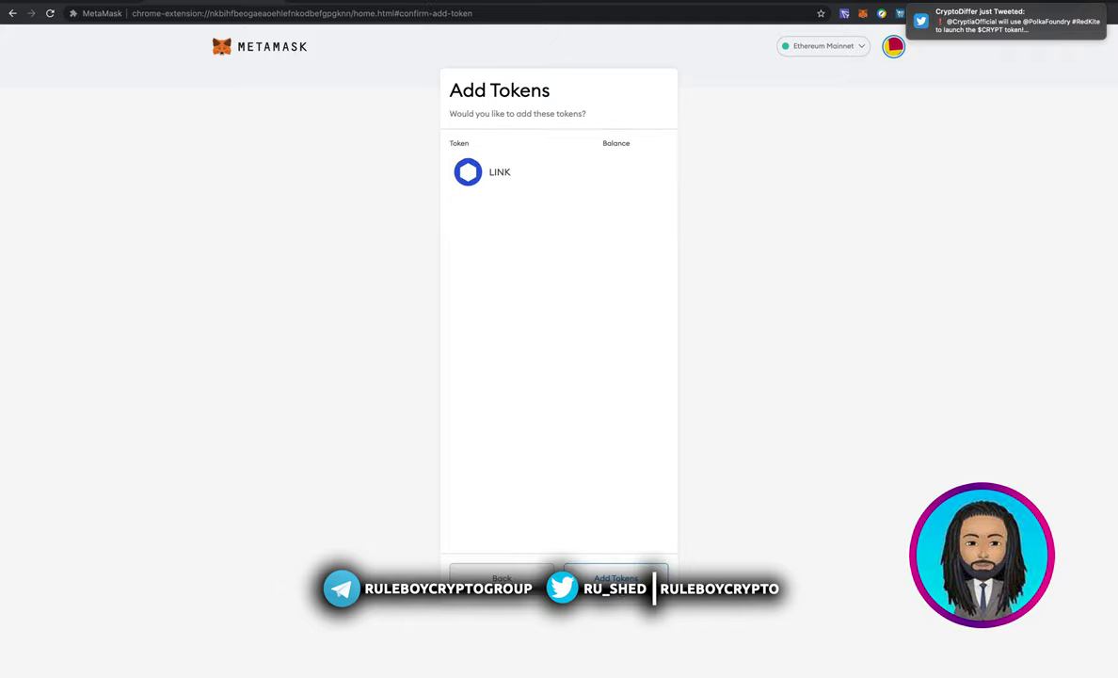
pyautogui.click(616, 577)
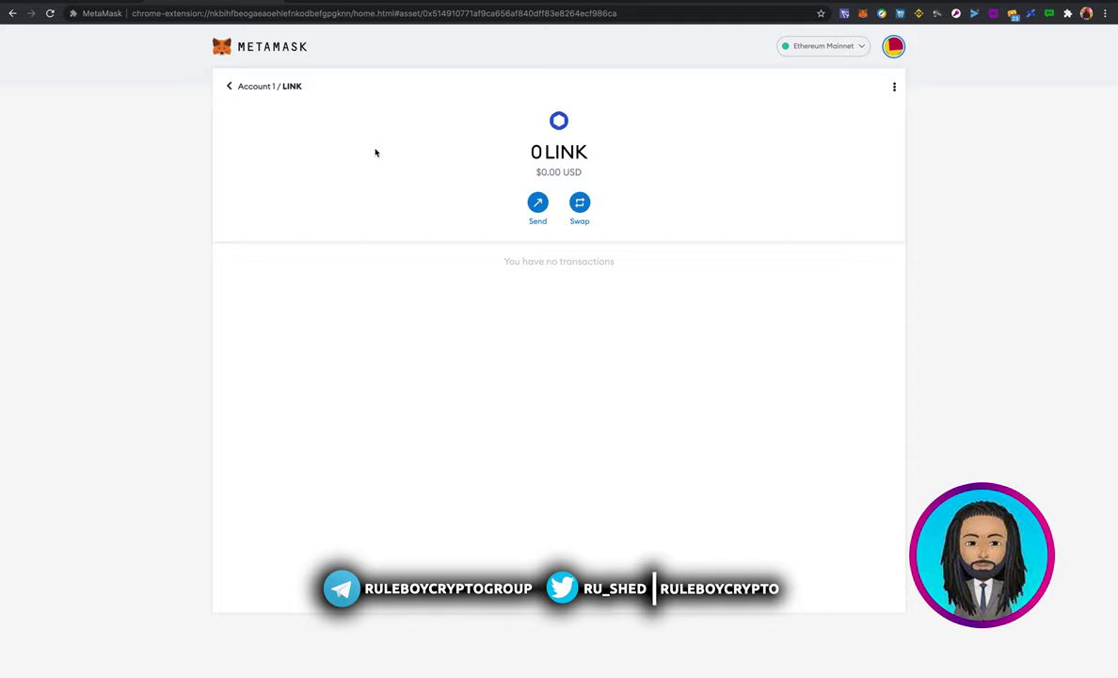
# Try to swap 0.01 ETH to LINK, accepting LINK as a manually added token, and close the swap
pyautogui.click(580, 205)
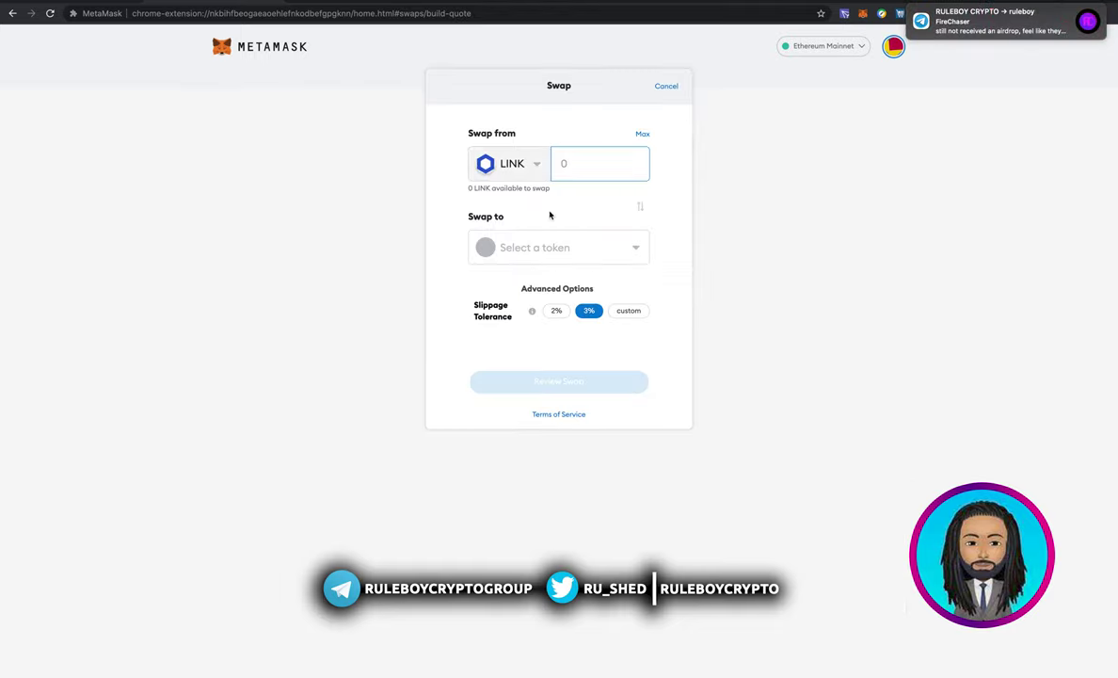
pyautogui.click(640, 209)
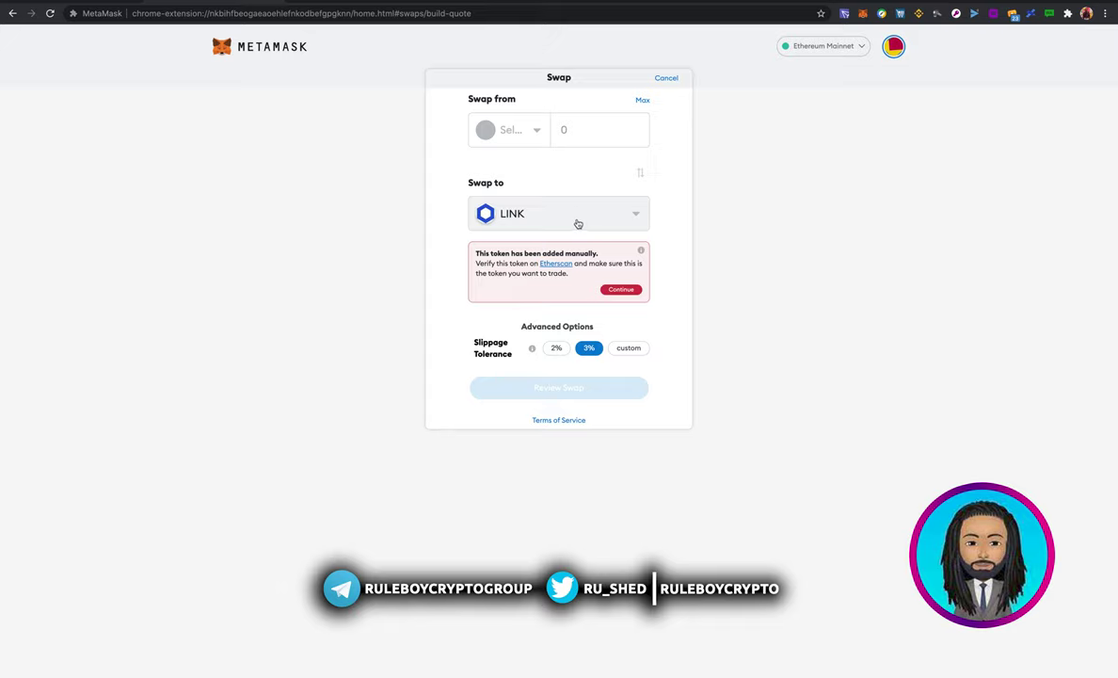
pyautogui.click(536, 130)
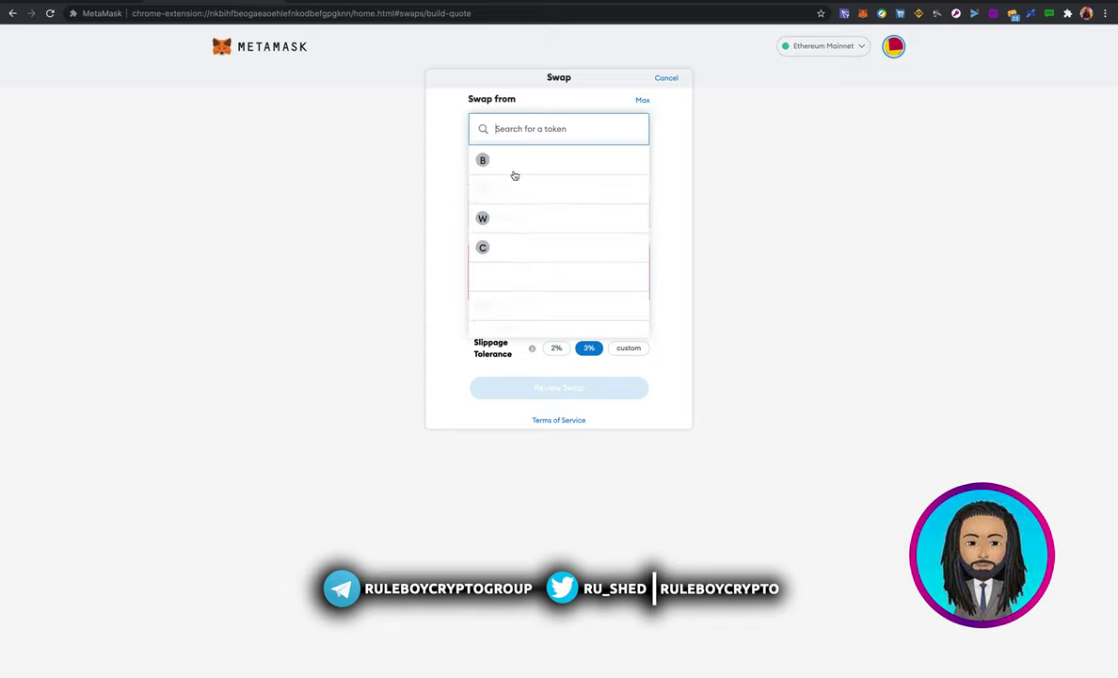
pyautogui.click(517, 189)
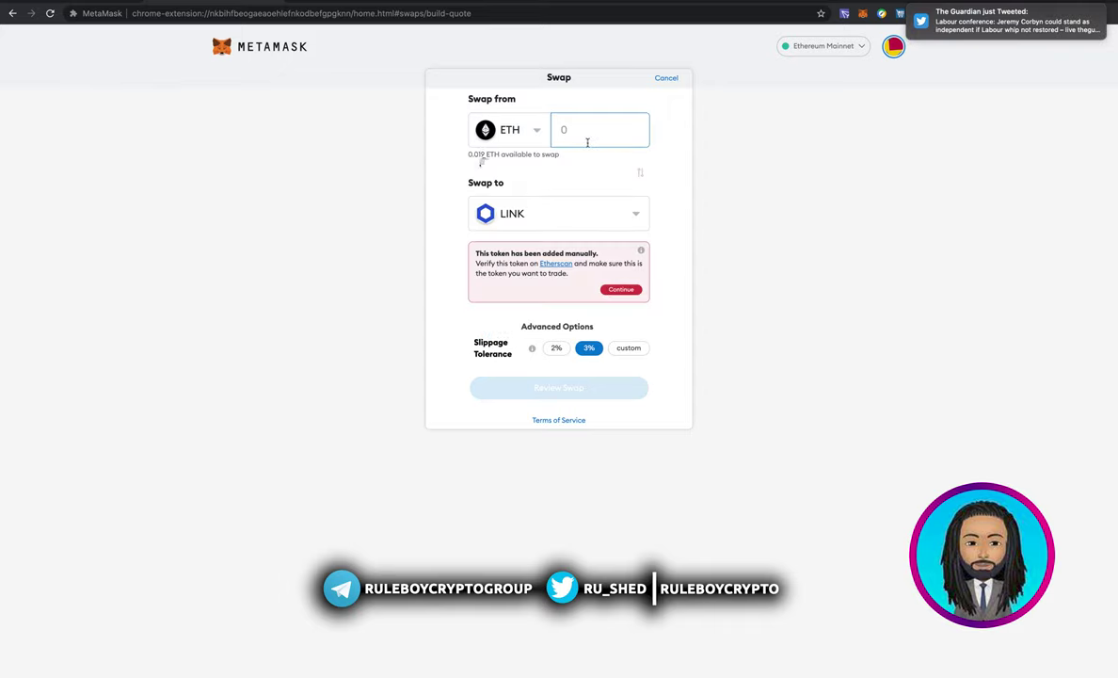
pyautogui.write('0')
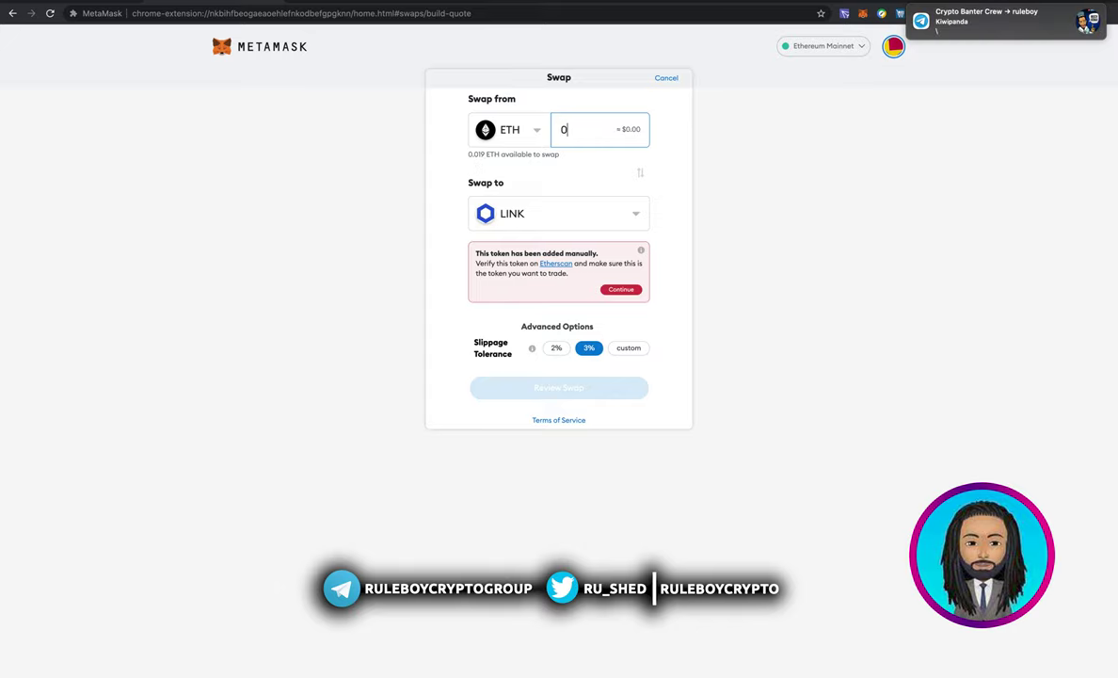
pyautogui.write('.01')
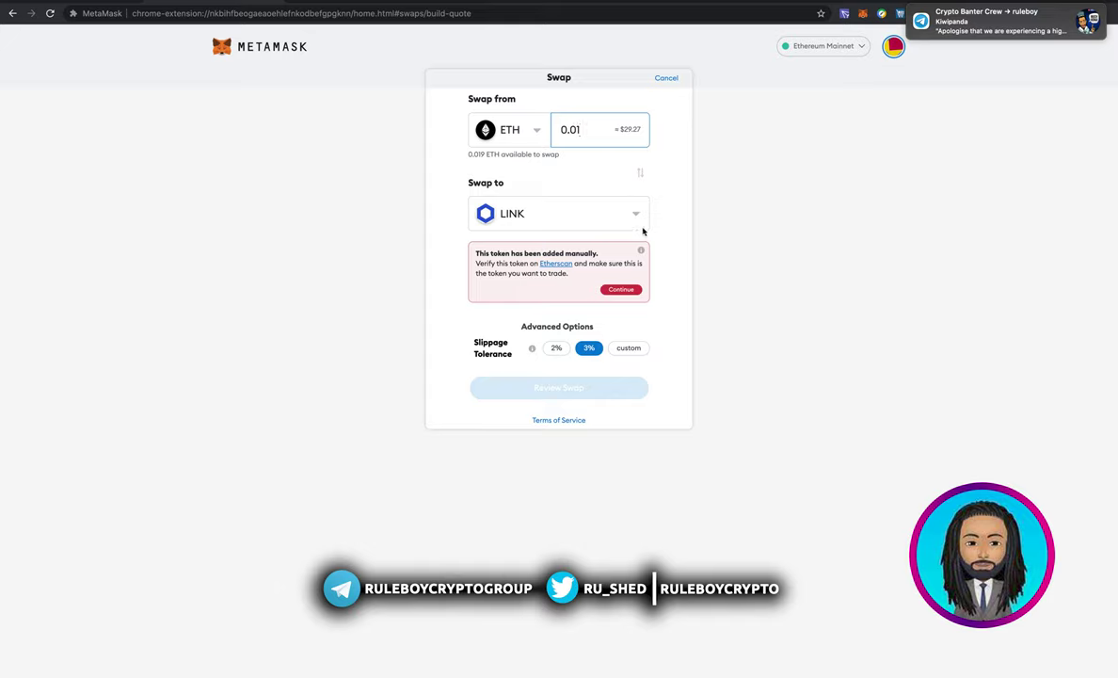
pyautogui.click(619, 289)
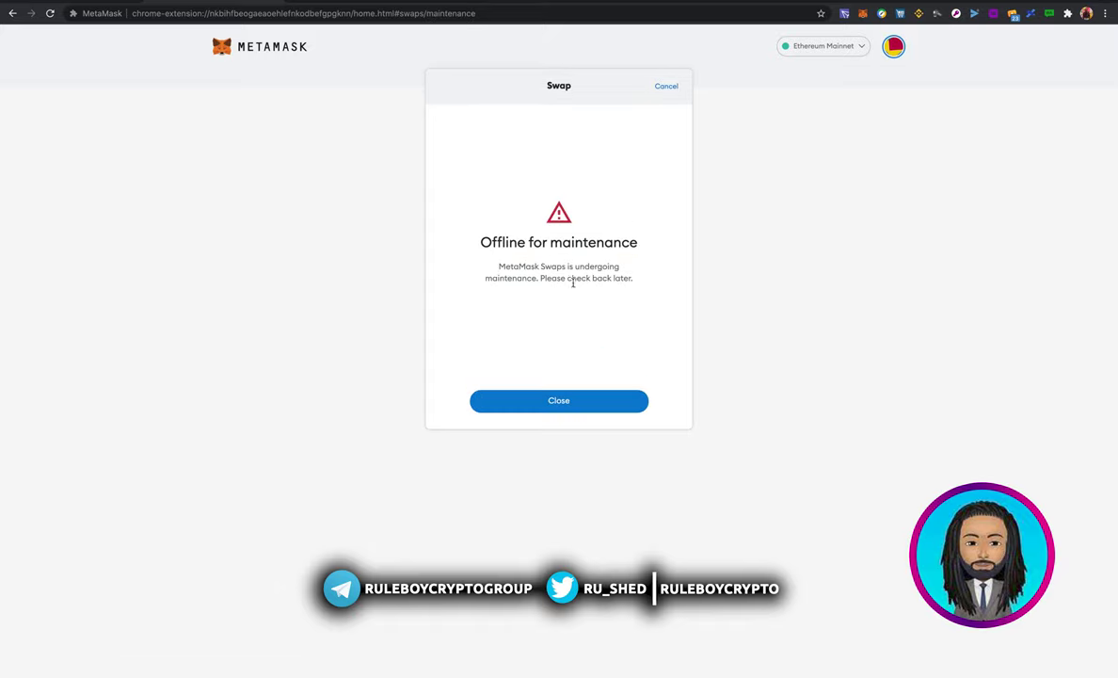
pyautogui.click(559, 401)
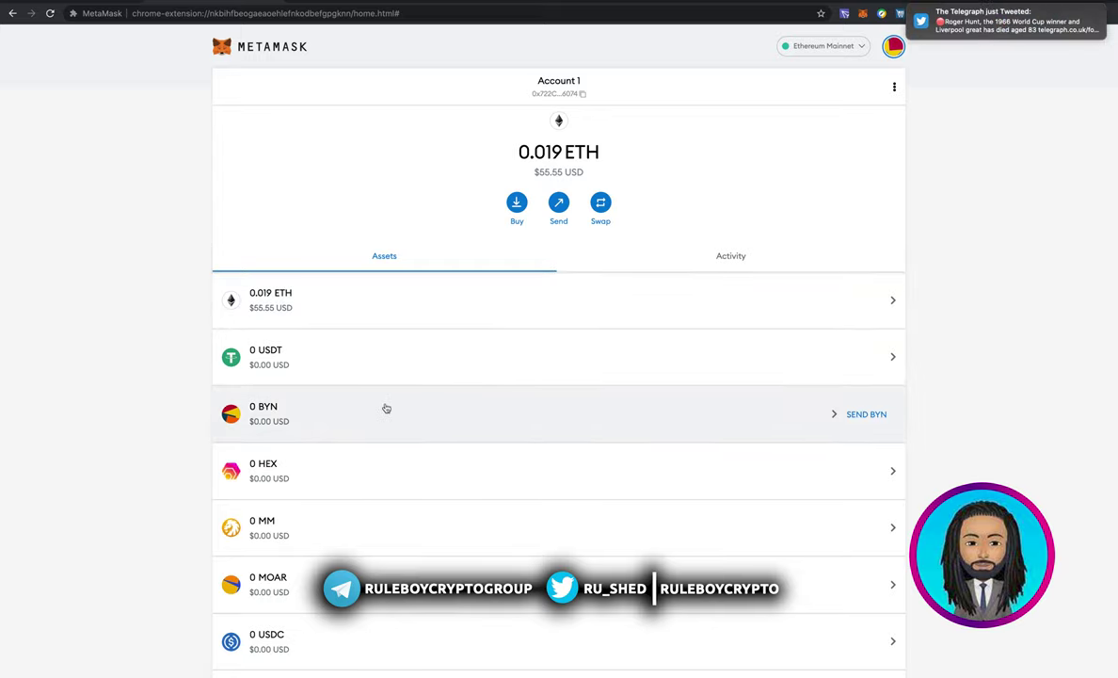
# Start a swap from the BYN token, with BILL as the source token and BYN as the destination
pyautogui.click(386, 407)
pyautogui.click(579, 204)
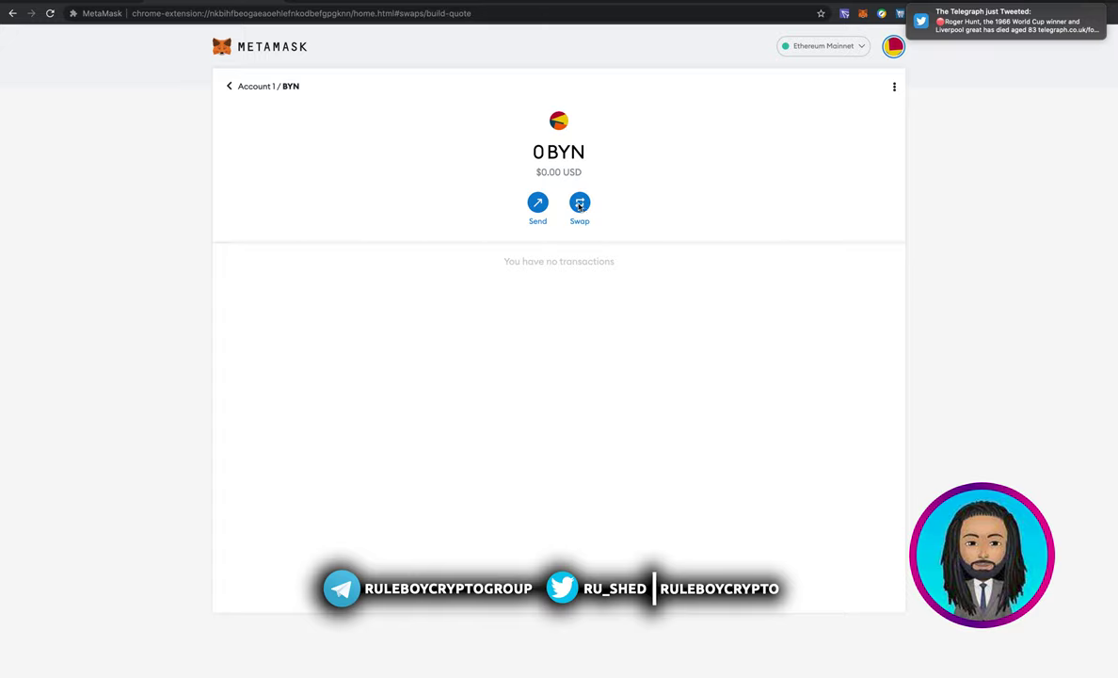
pyautogui.click(639, 211)
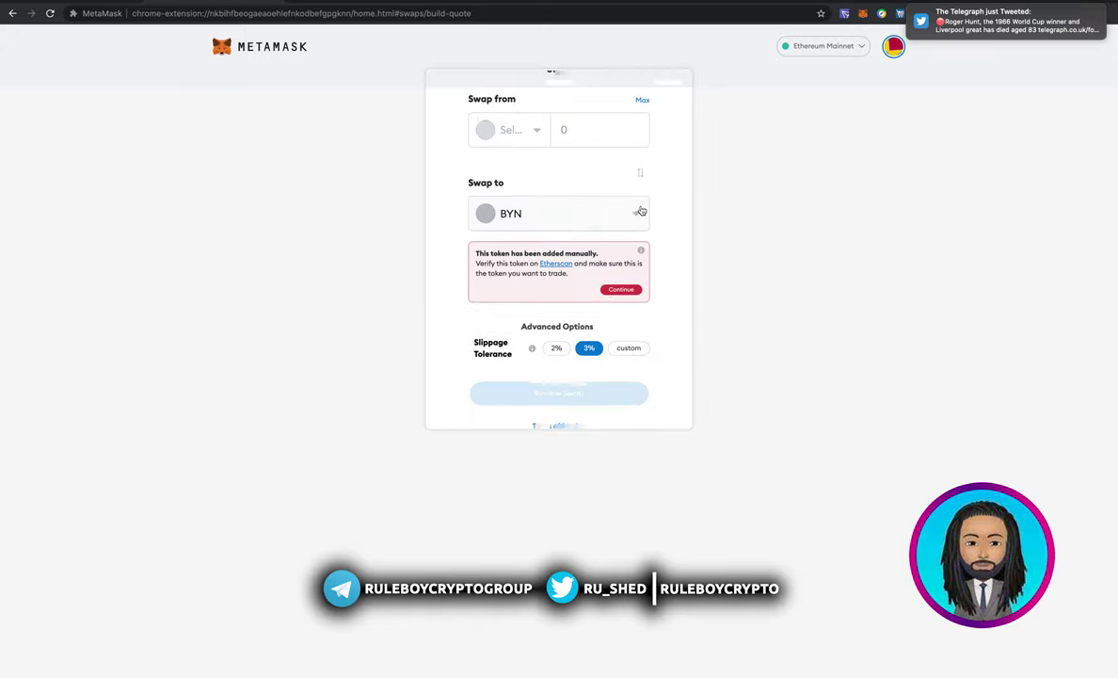
pyautogui.click(527, 138)
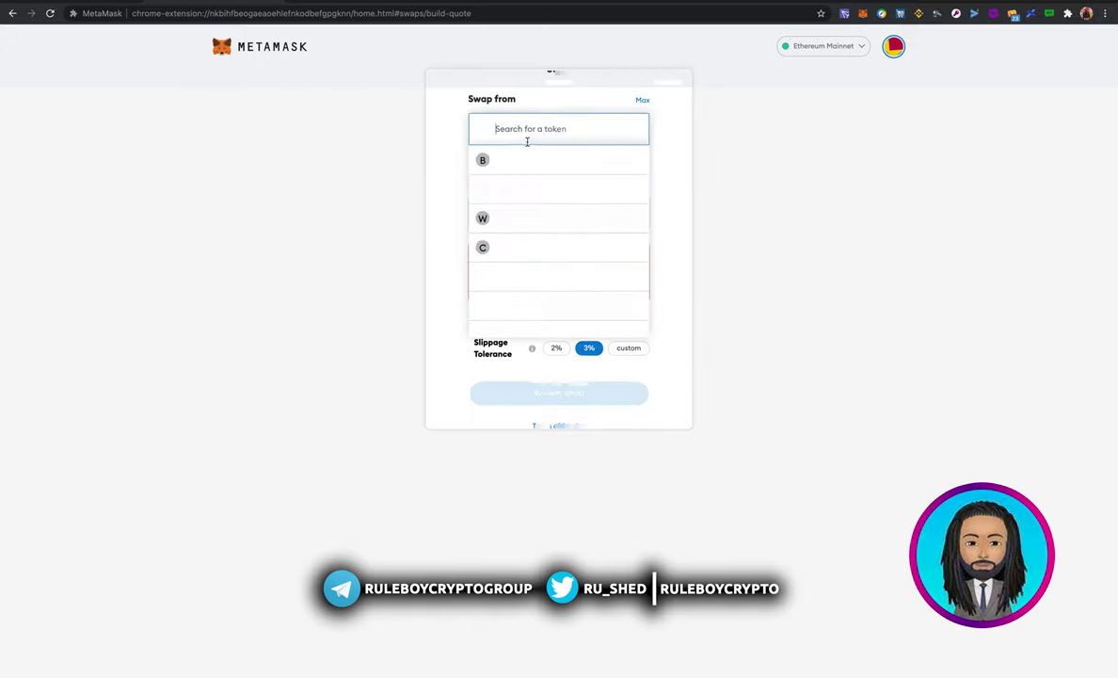
pyautogui.click(482, 183)
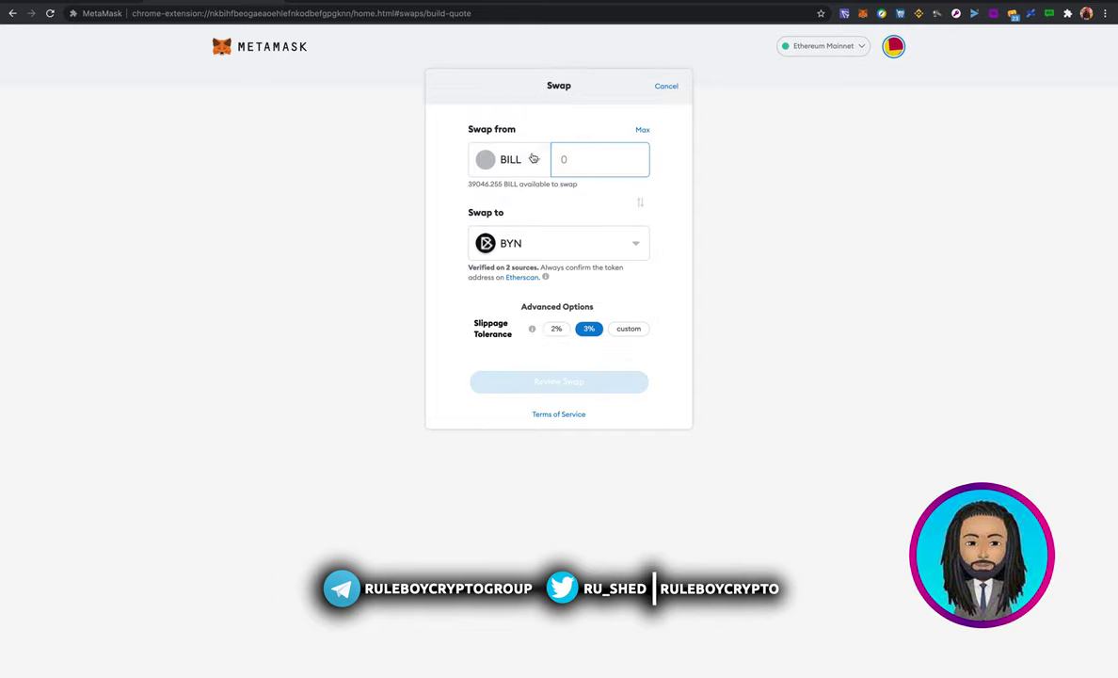
# Review a quote for swapping 7579494 BILL to BYN, and cancel the swap
pyautogui.write('7579494')
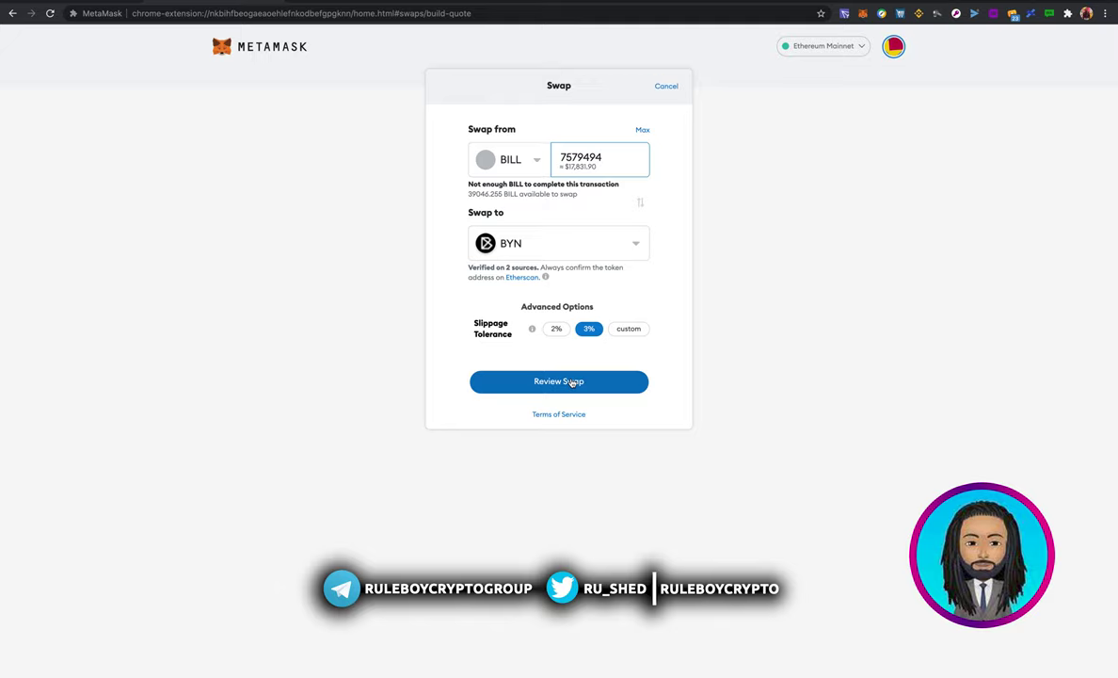
pyautogui.click(576, 382)
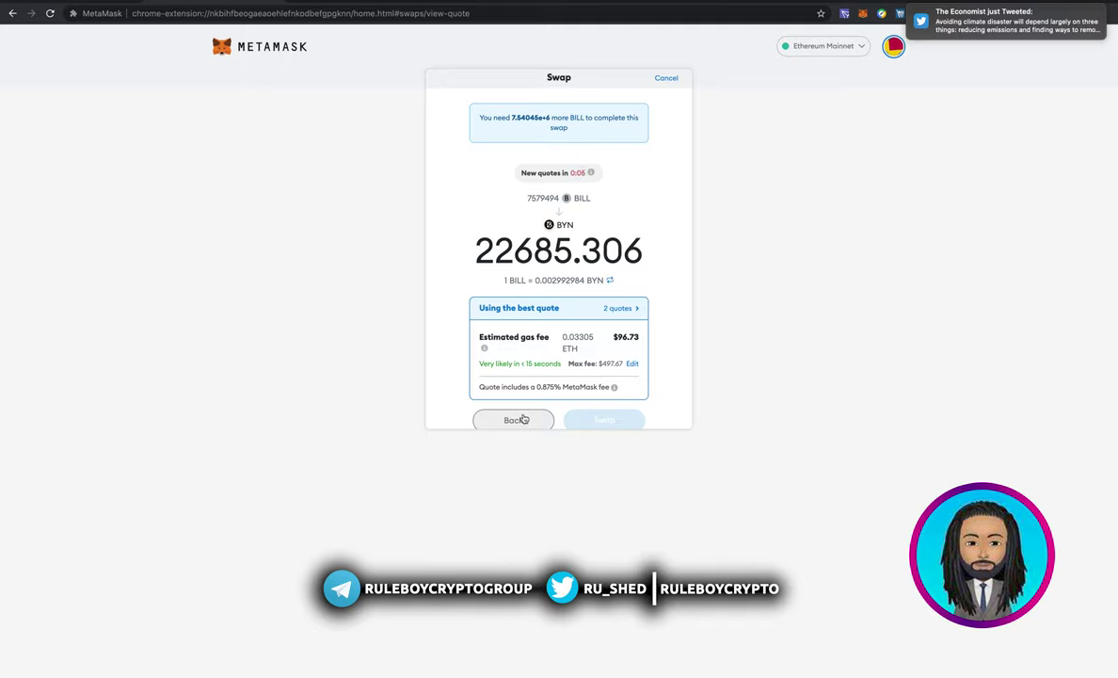
pyautogui.click(516, 420)
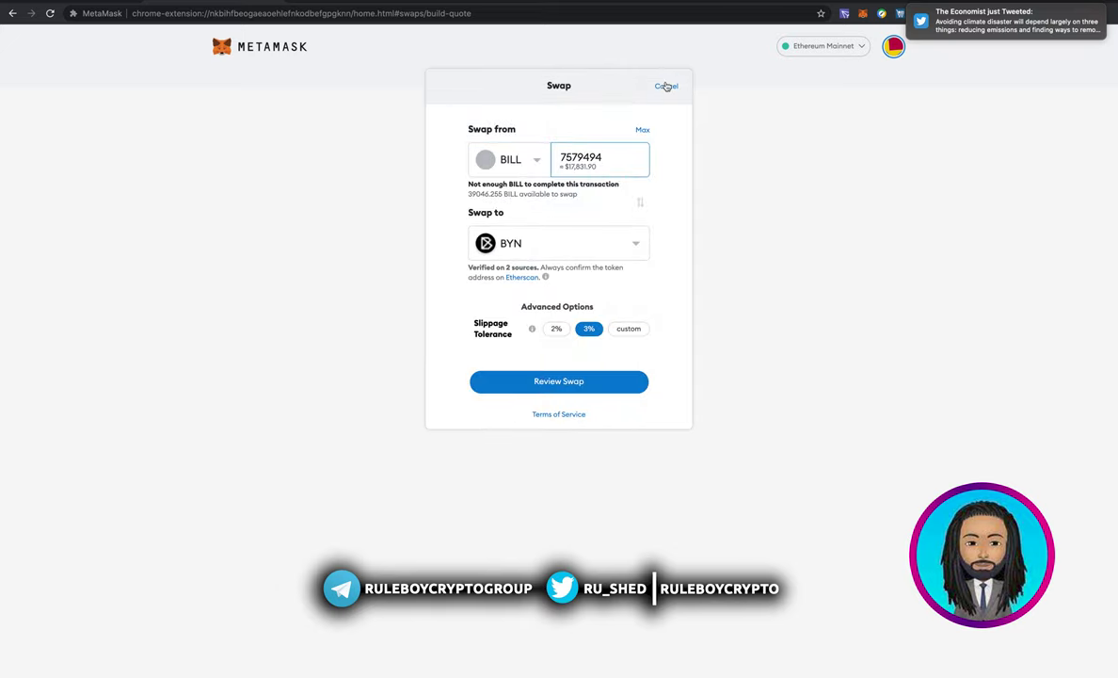
pyautogui.click(661, 94)
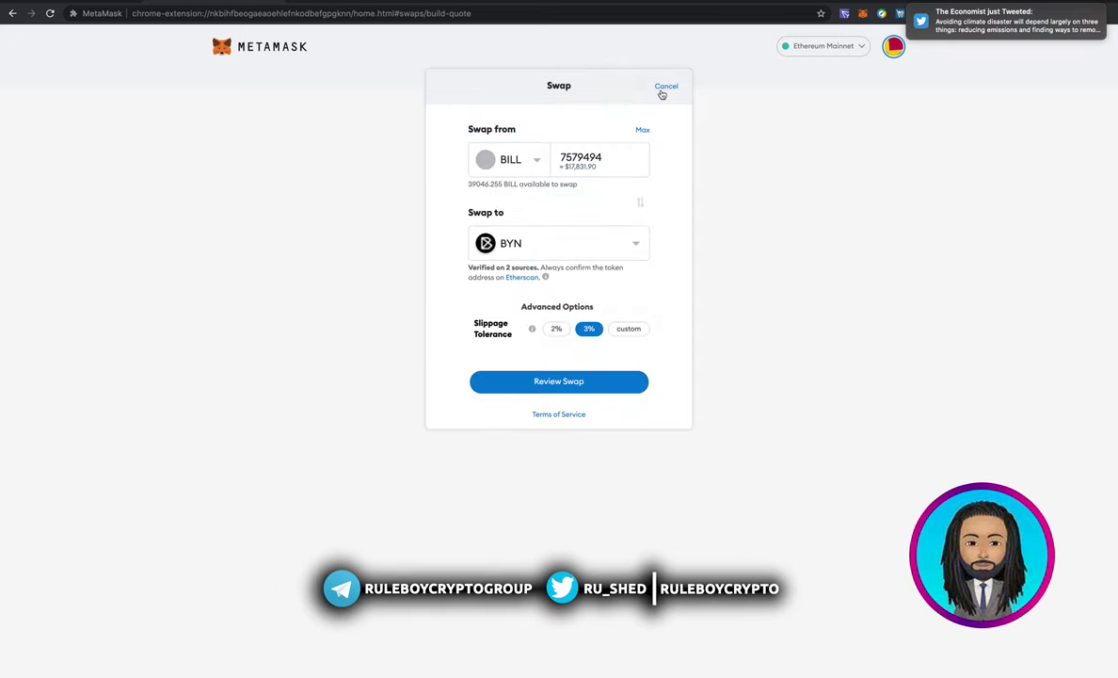
pyautogui.click(663, 91)
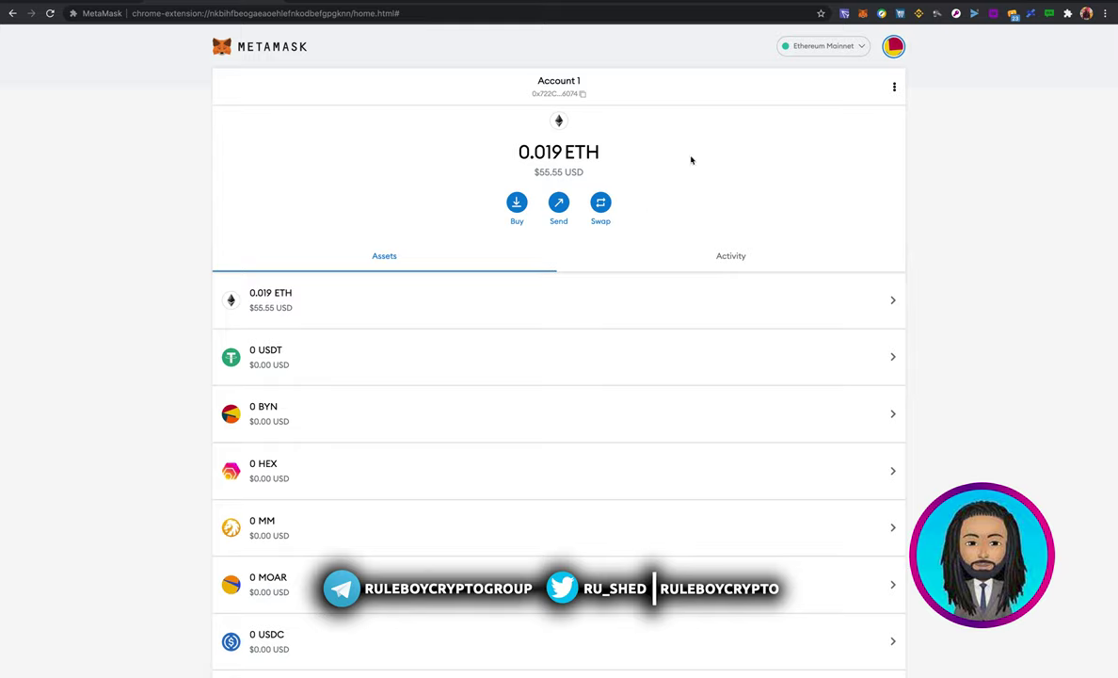
# Copy the wallet address of Account 1
pyautogui.click(579, 95)
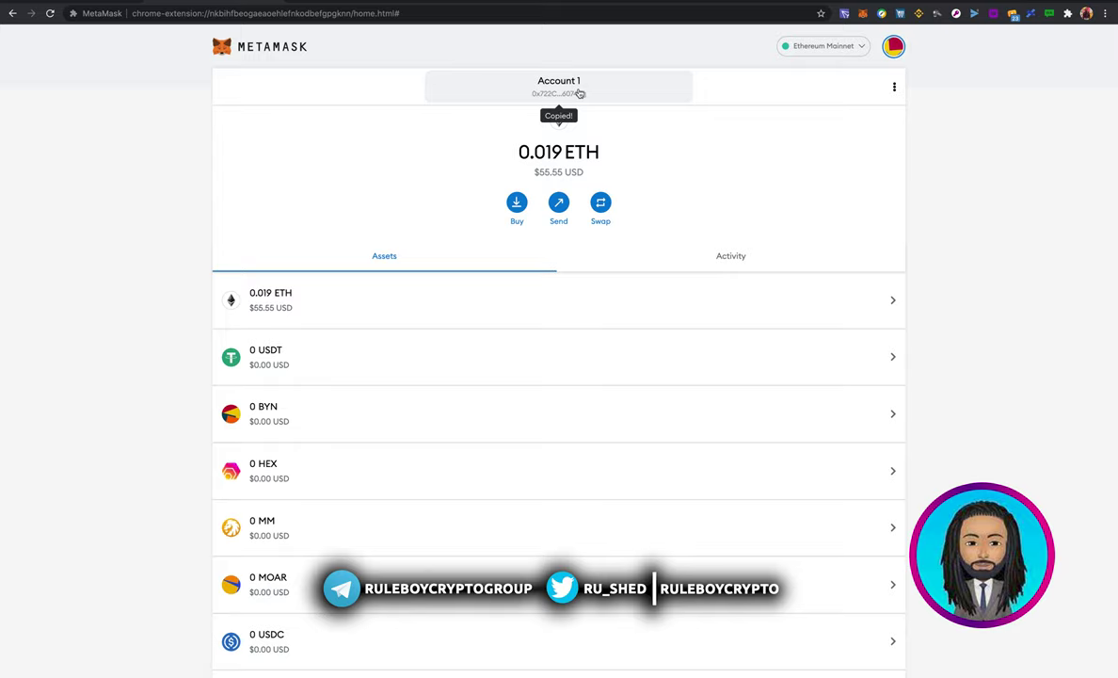